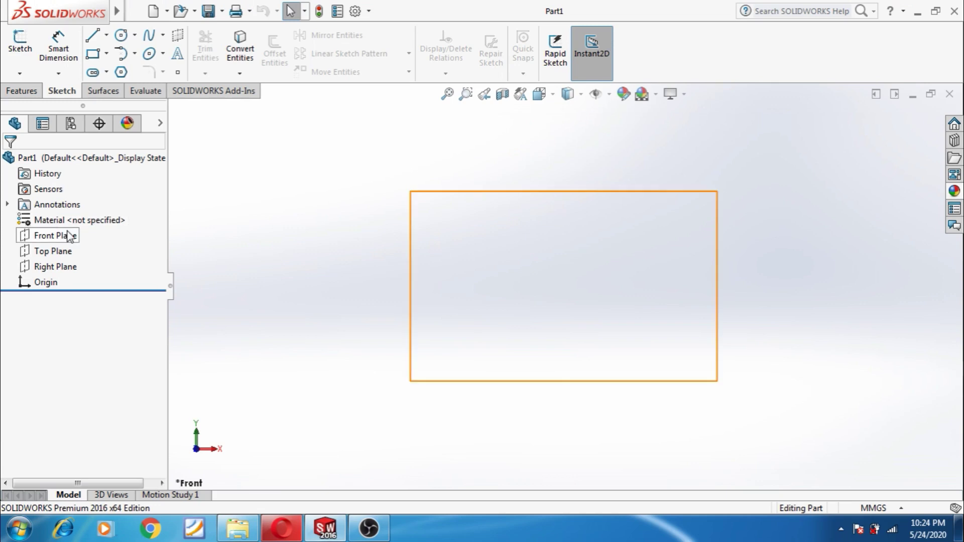
Step: Select the Front Plane in the new Part1 document
click(60, 236)
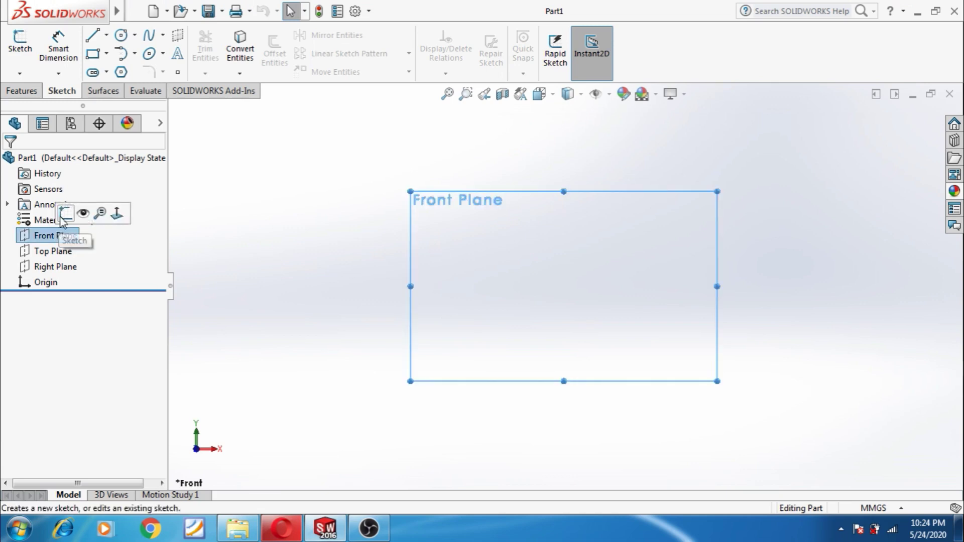
Step: Start a sketch on the Front Plane and draw a circle centred on the origin
click(74, 212)
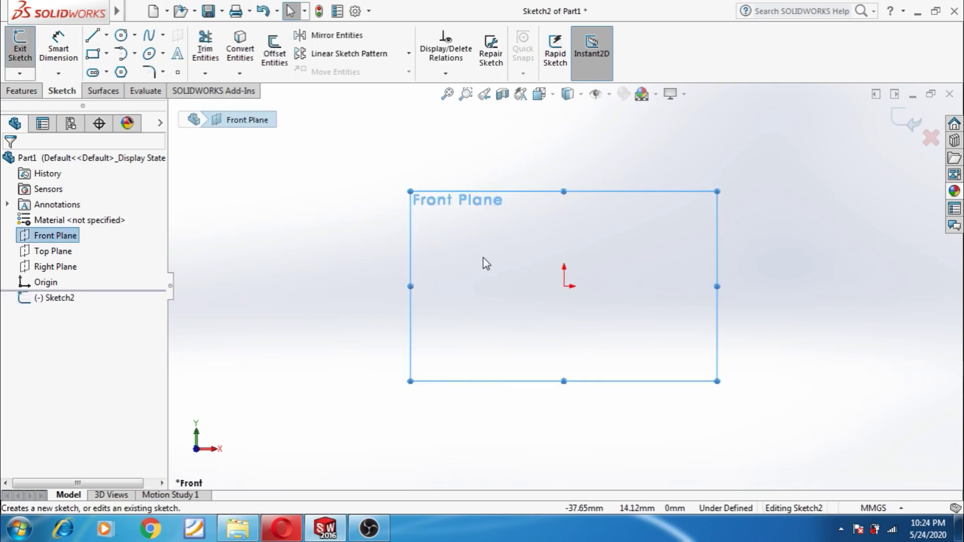
click(378, 252)
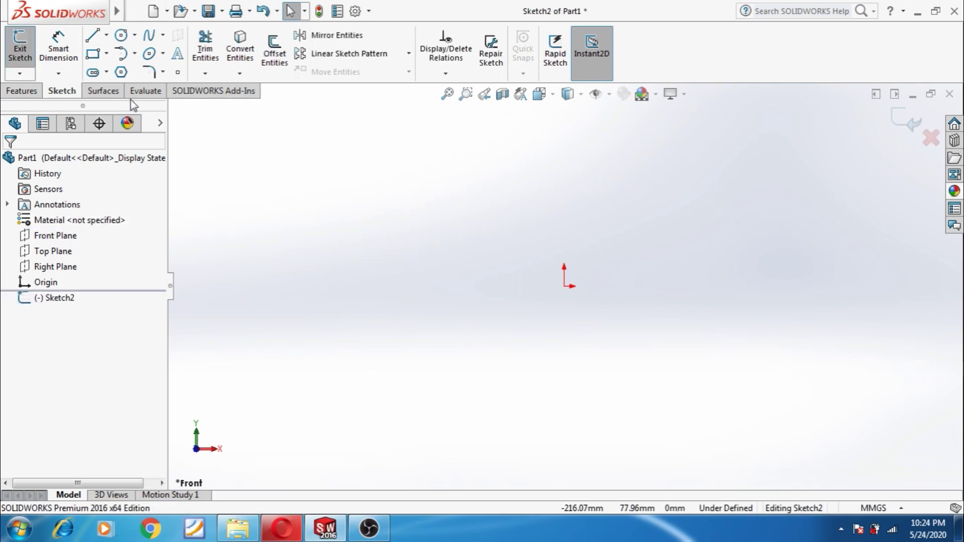
click(121, 38)
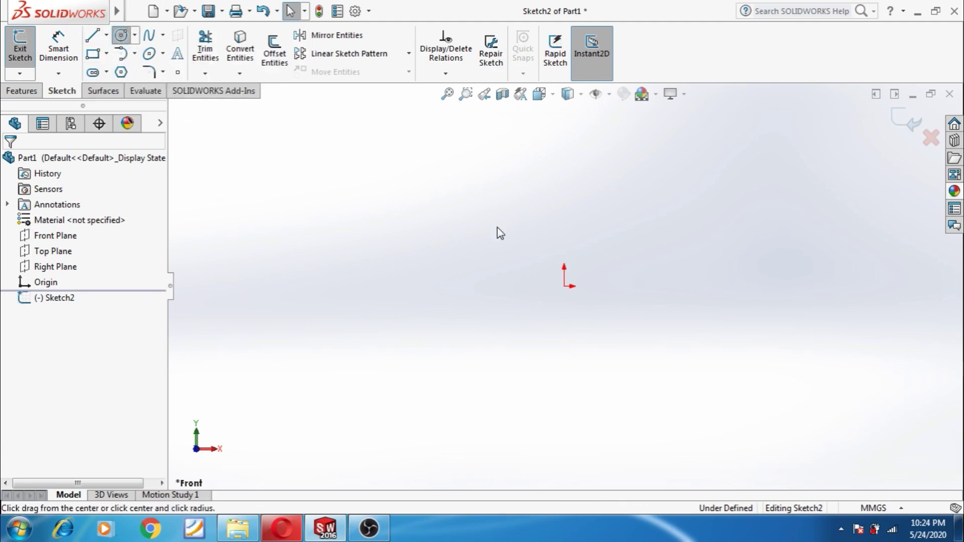
click(564, 286)
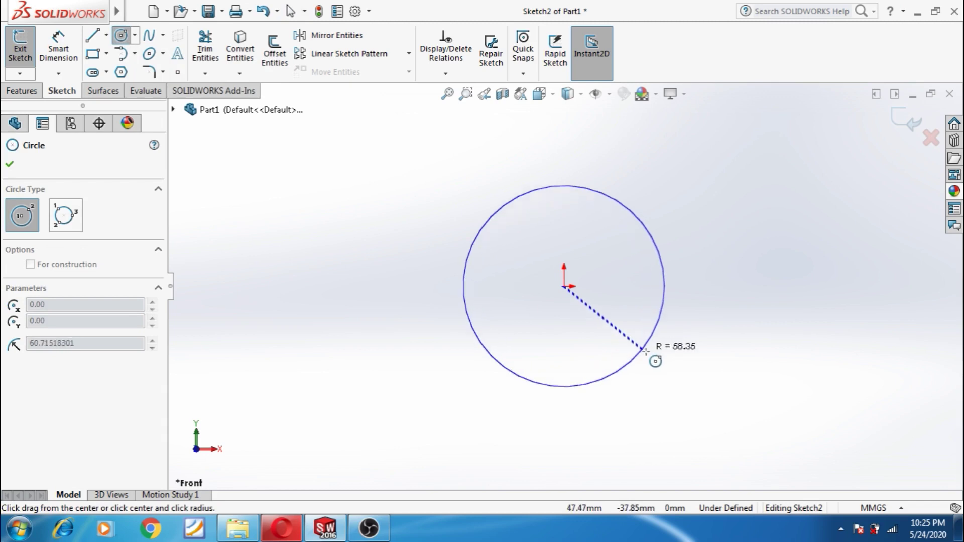
click(705, 294)
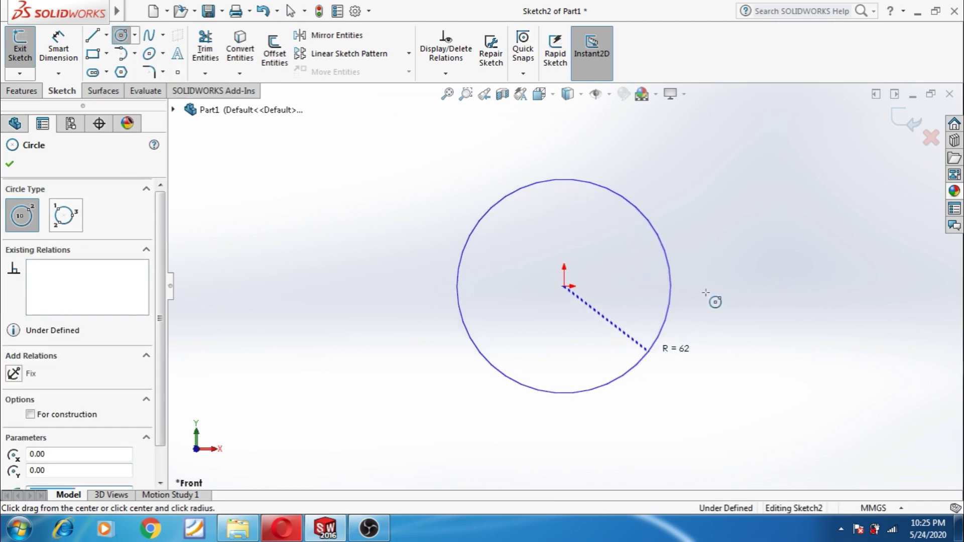
Step: Dimension the circle's diameter to 200 mm
click(80, 52)
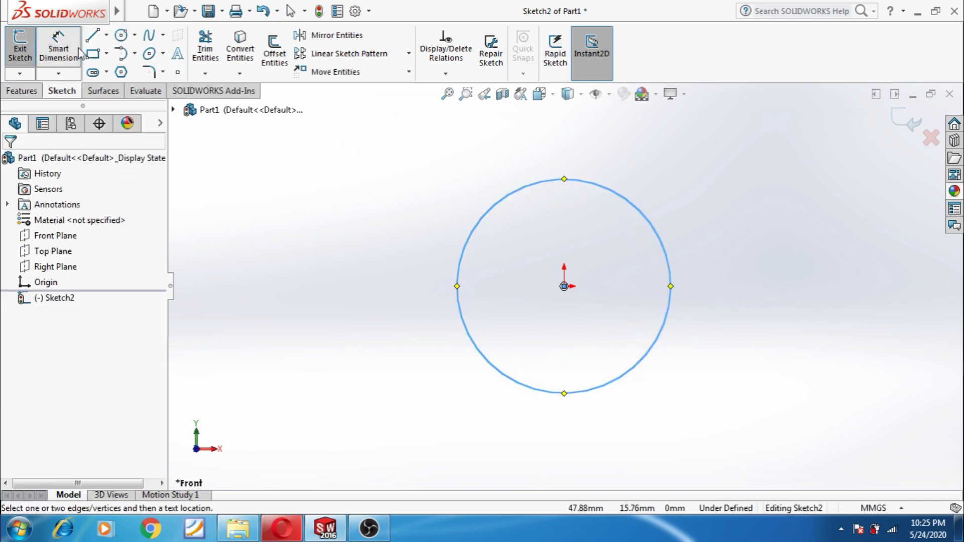
click(654, 349)
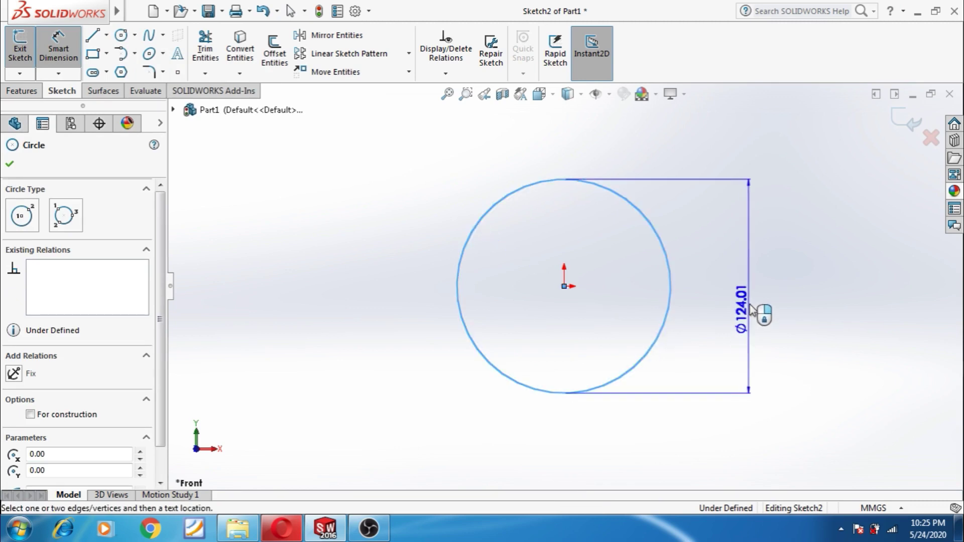
click(753, 304)
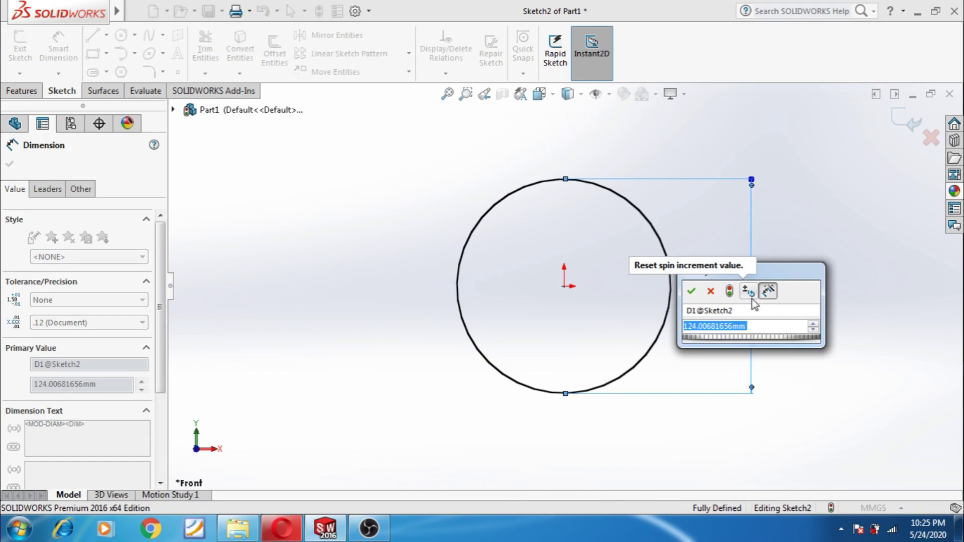
text(200)
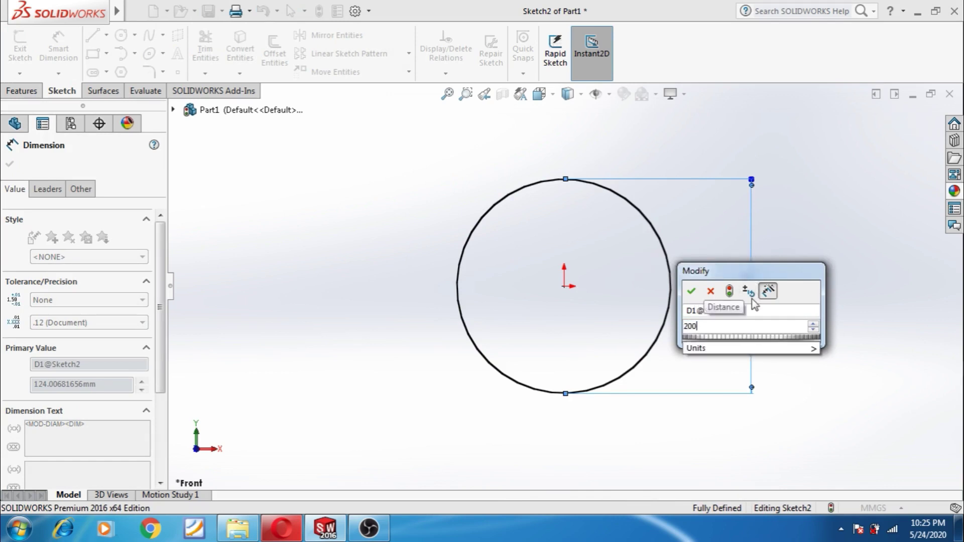
key(Return)
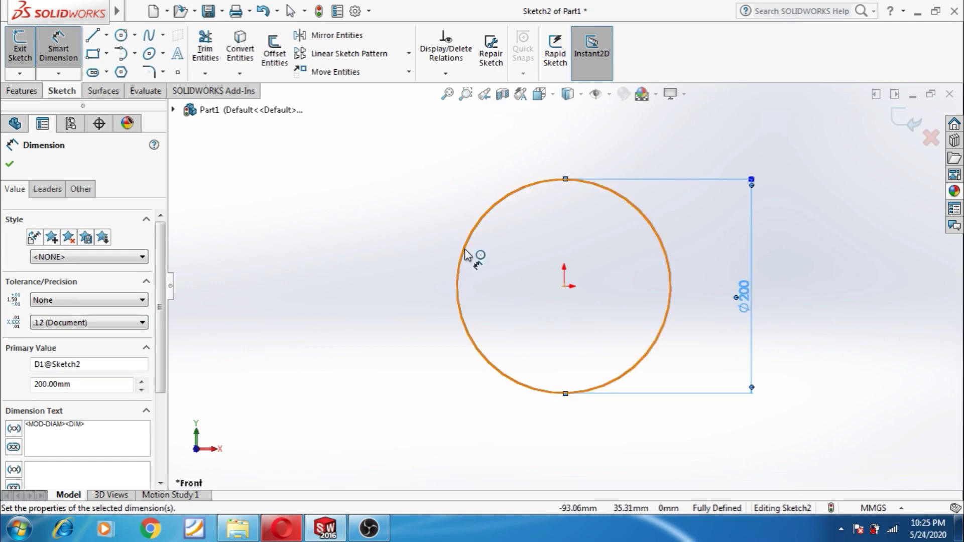
Step: Extrude the circle sketch with draft enabled and an 80 mm blind depth
click(29, 95)
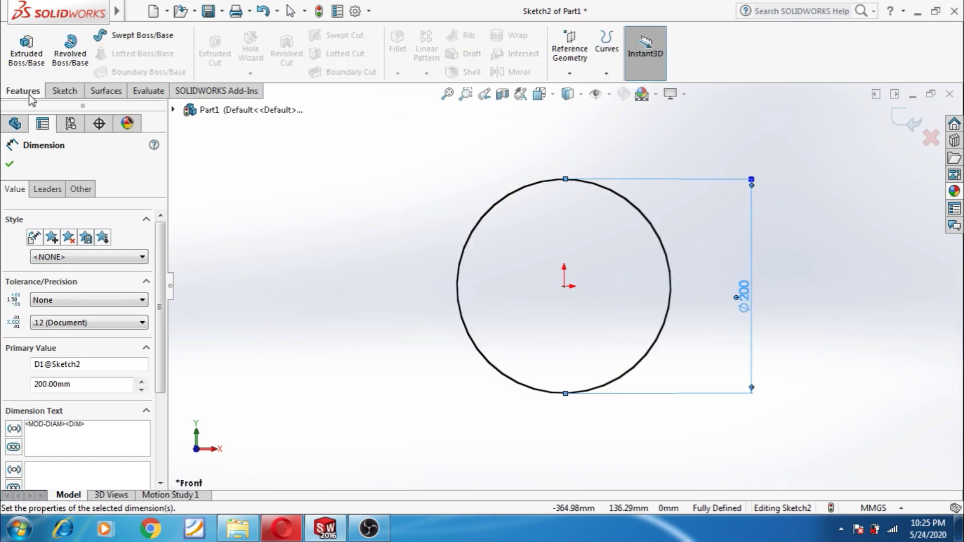
click(30, 64)
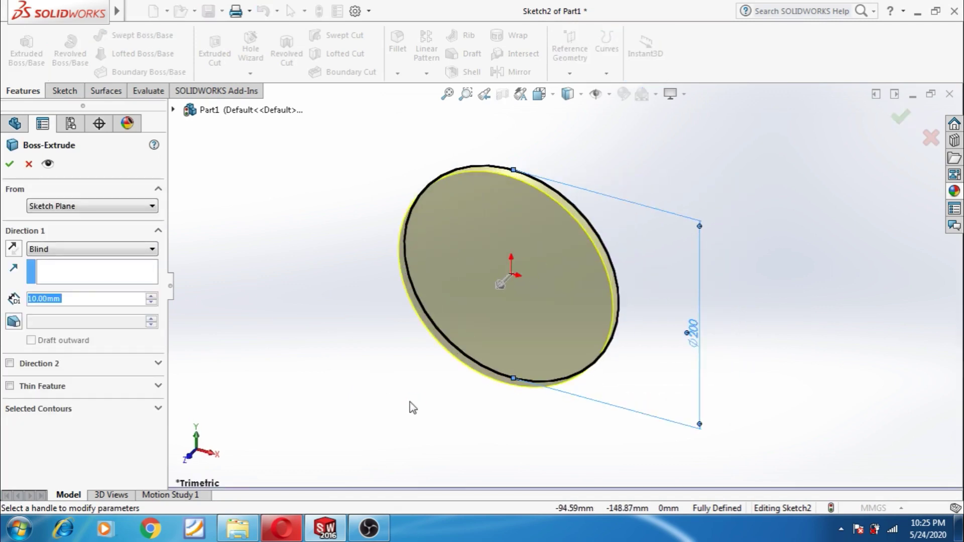
click(15, 322)
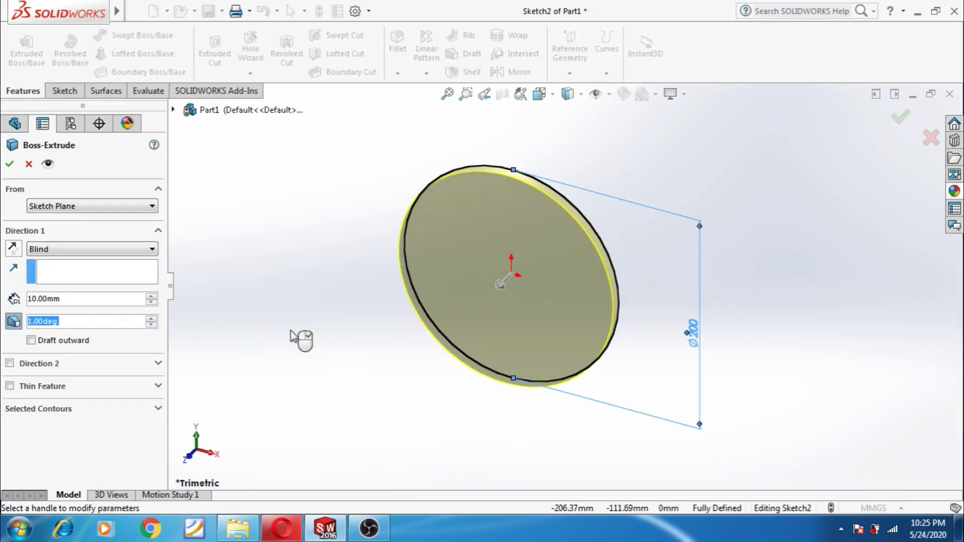
middle_drag(345, 336, 314, 426)
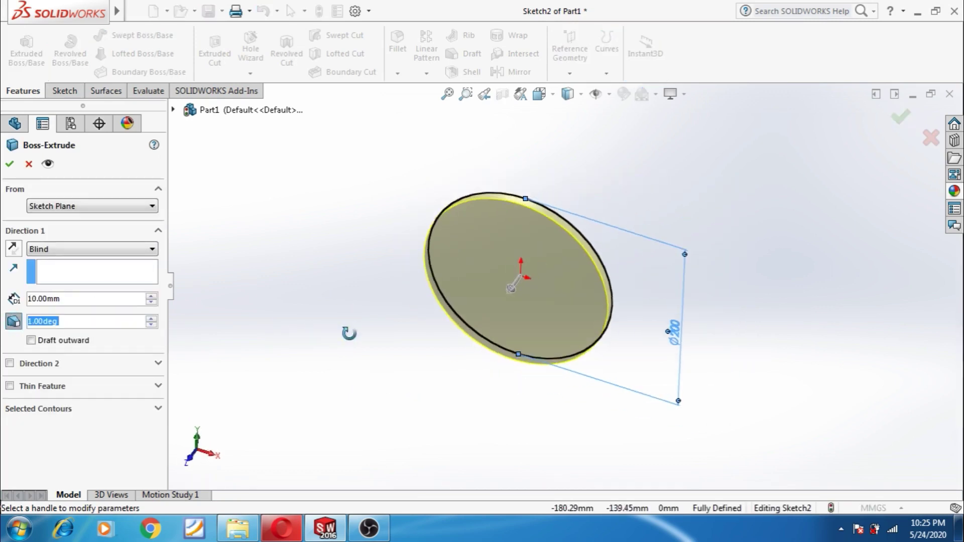
click(152, 296)
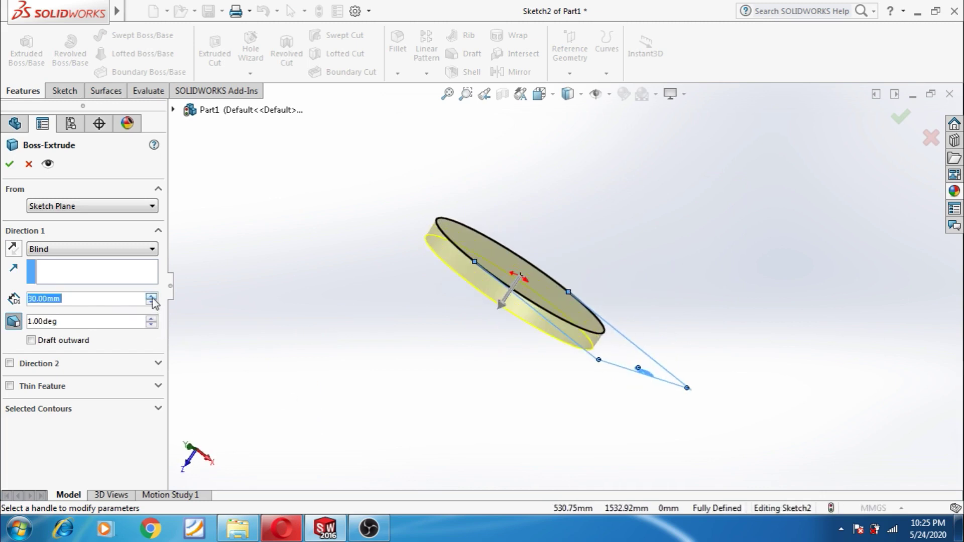
mouse_move(303, 402)
middle_down()
mouse_move(396, 180)
mouse_move(390, 333)
mouse_move(374, 213)
mouse_move(360, 194)
mouse_move(311, 221)
middle_up()
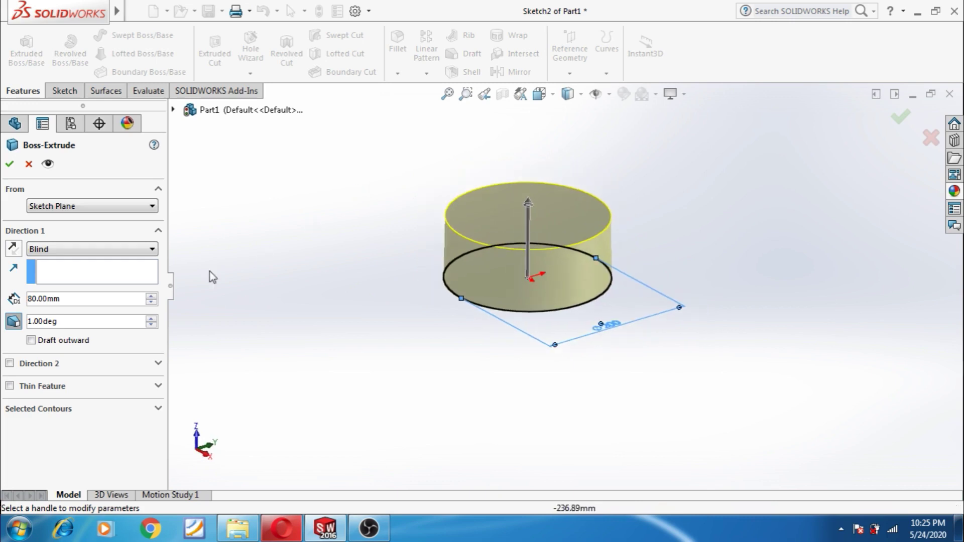
Step: Set the draft outward at 35° and finish Boss-Extrude1
click(31, 341)
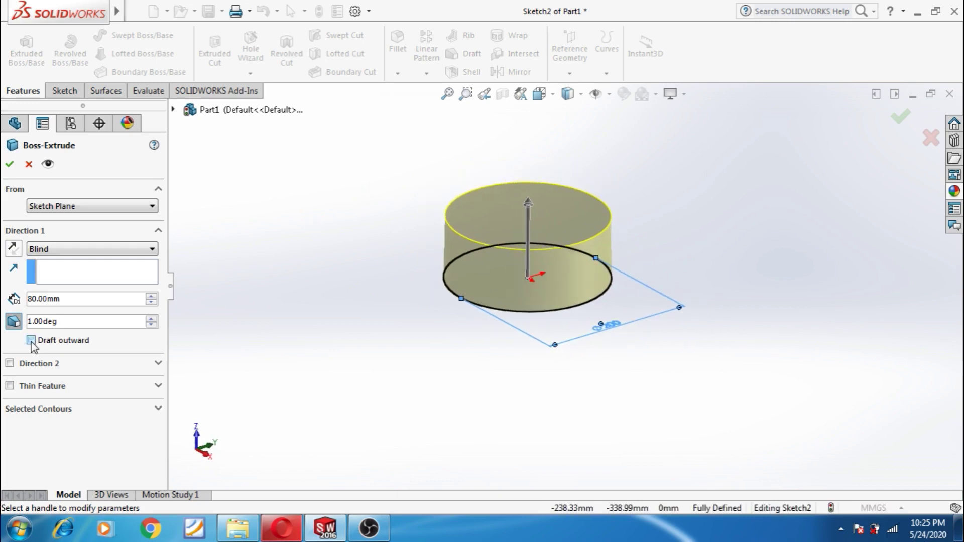
click(32, 341)
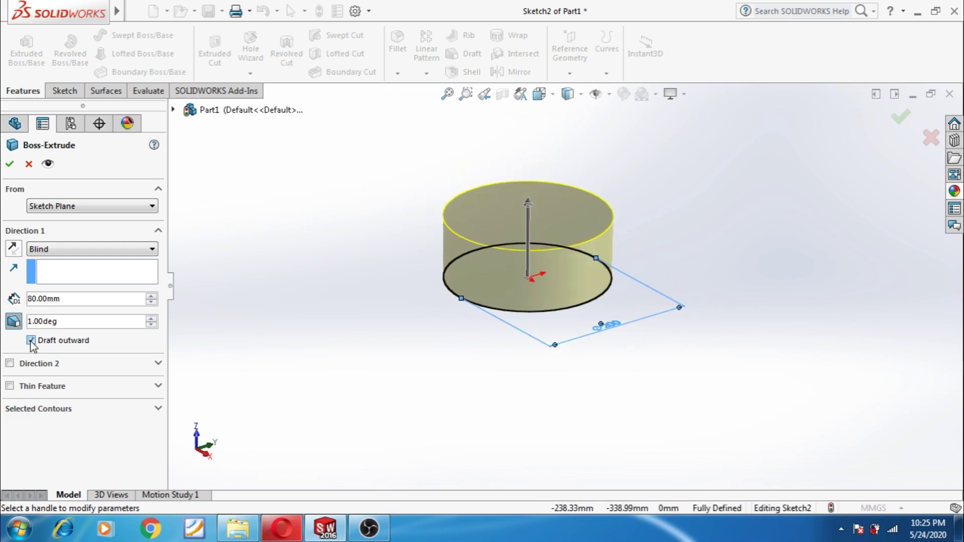
click(151, 319)
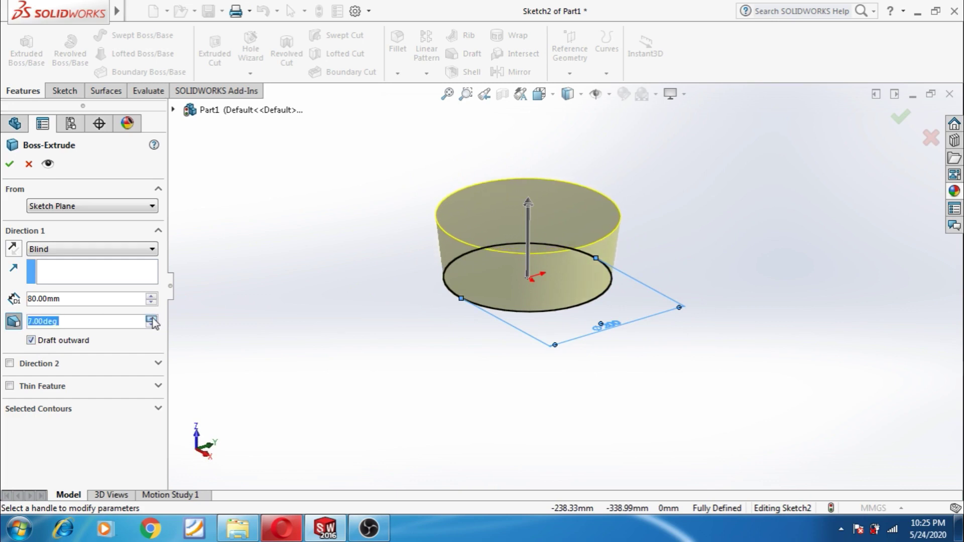
click(151, 318)
click(152, 318)
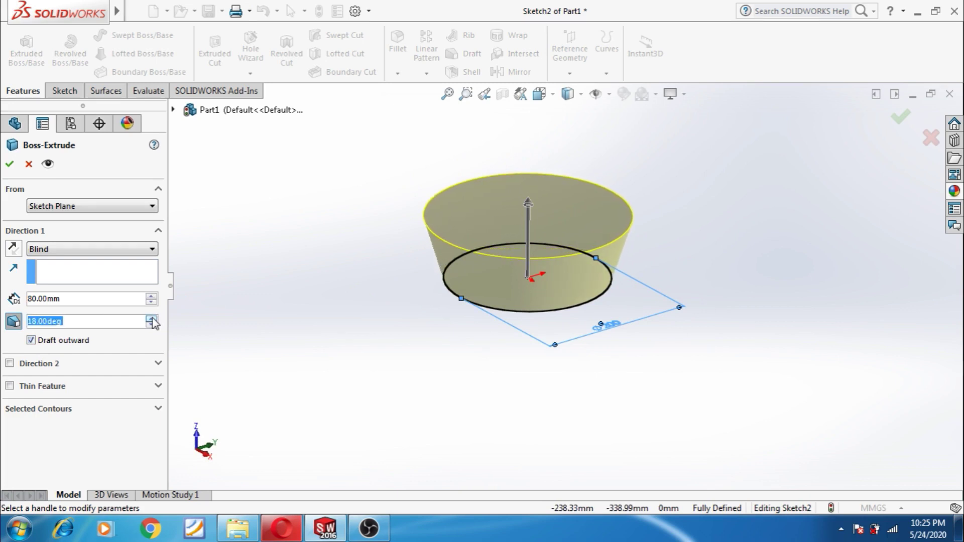
click(151, 318)
click(151, 319)
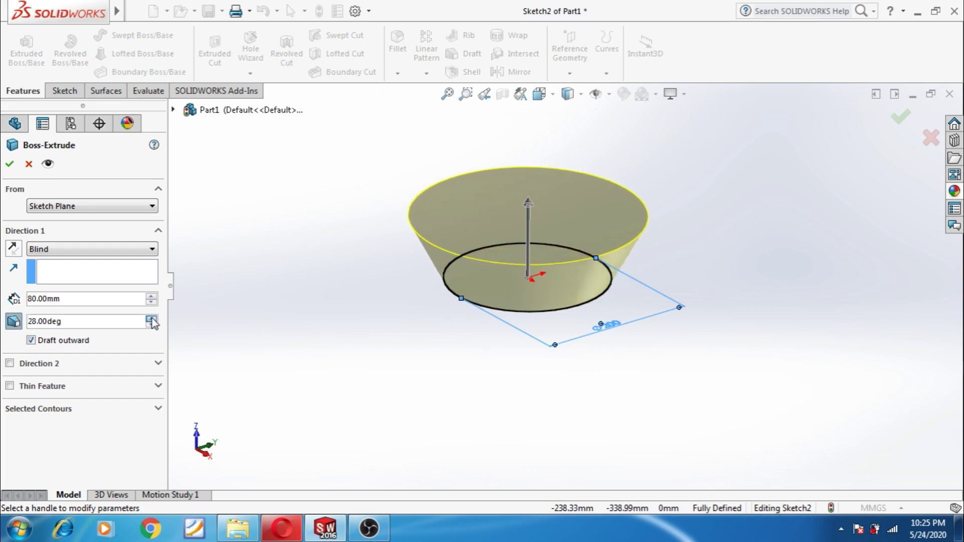
click(152, 319)
click(151, 318)
middle_drag(199, 332, 247, 288)
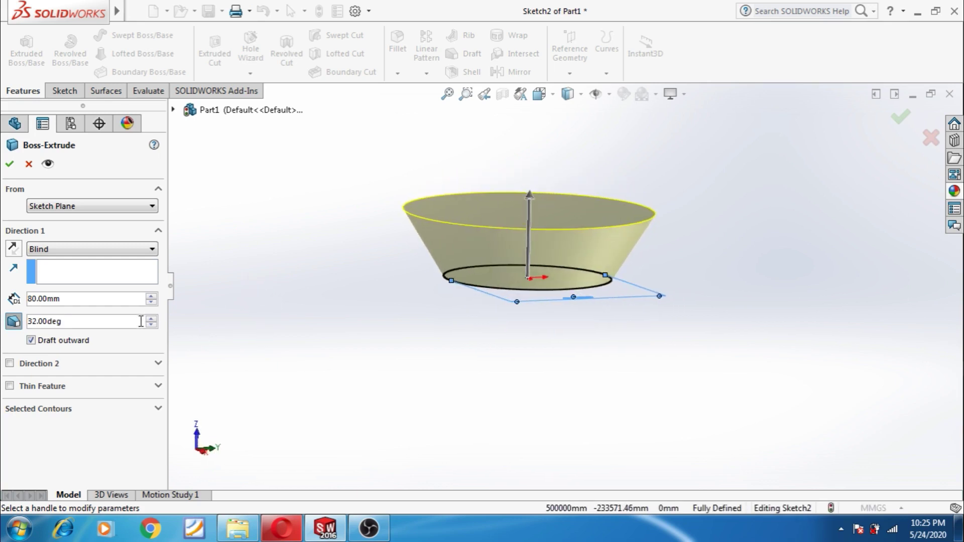
text(35)
key(Return)
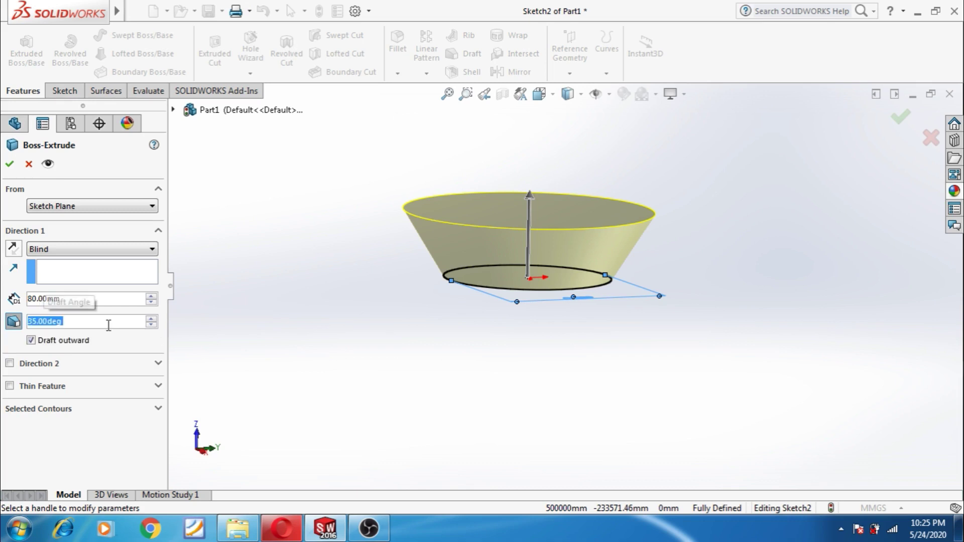
middle_drag(266, 341, 273, 370)
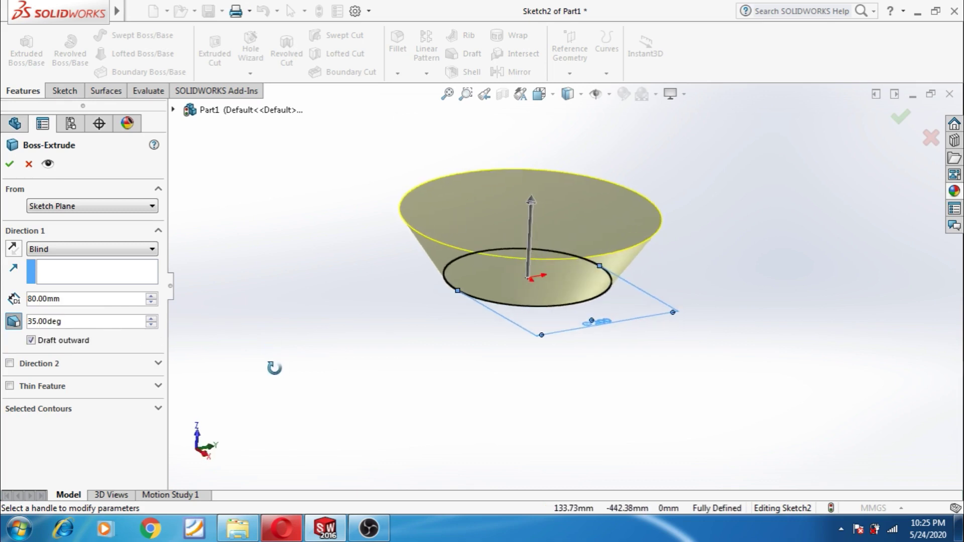
key(Return)
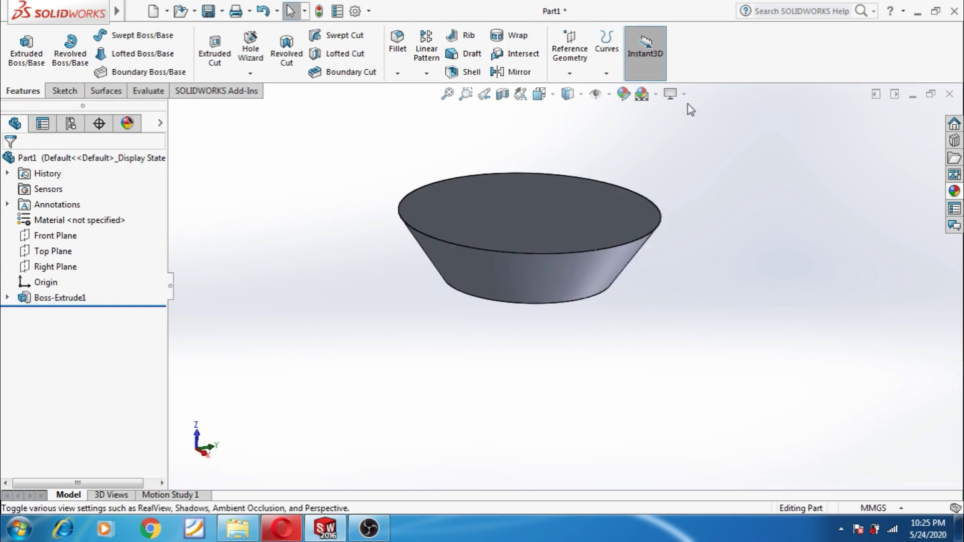
Step: Switch the viewport to a plain white scene
click(656, 95)
click(656, 94)
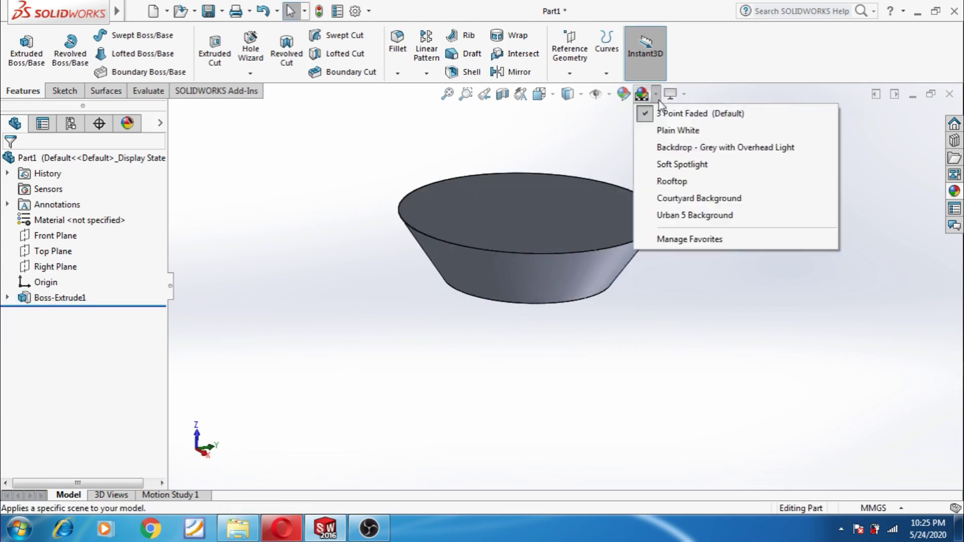
click(675, 128)
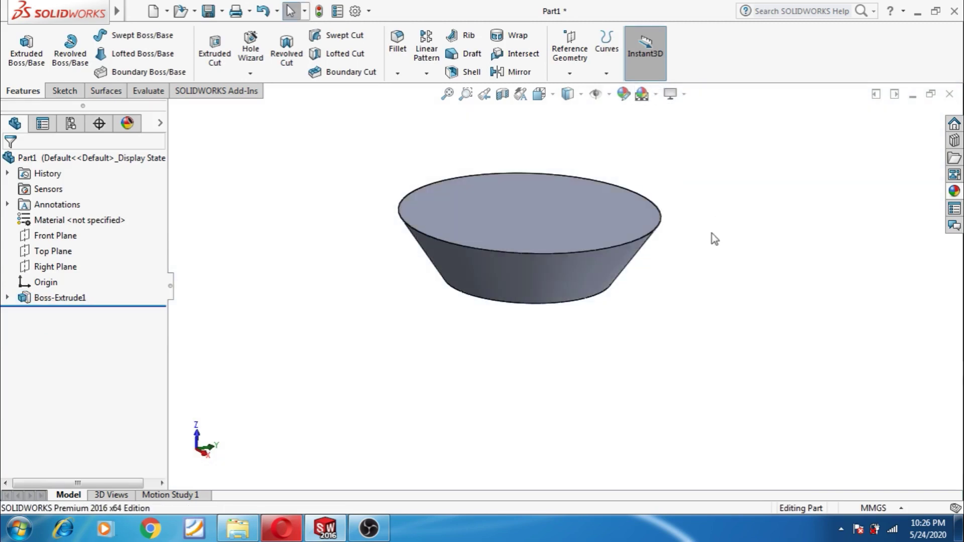
Step: Shell the block to 1 mm walls, removing the top face
click(567, 217)
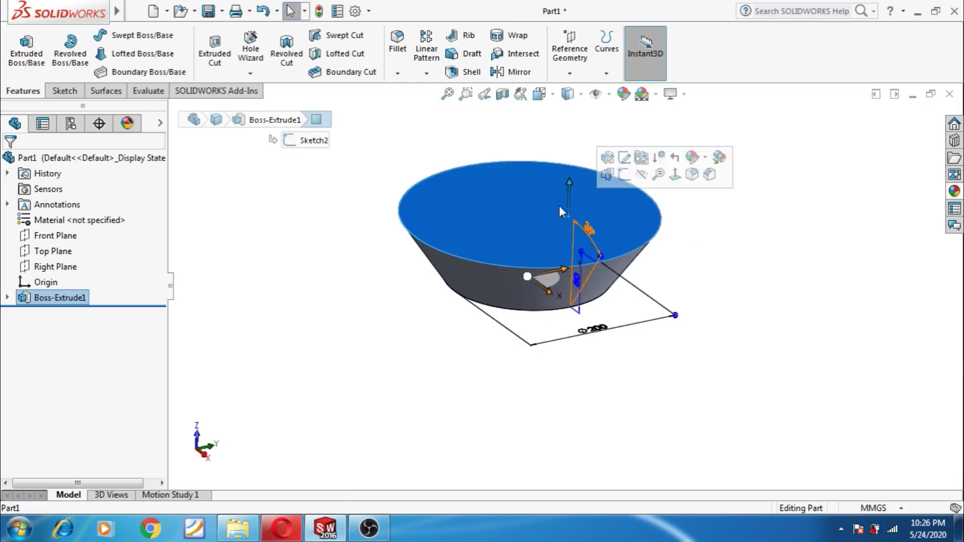
click(471, 73)
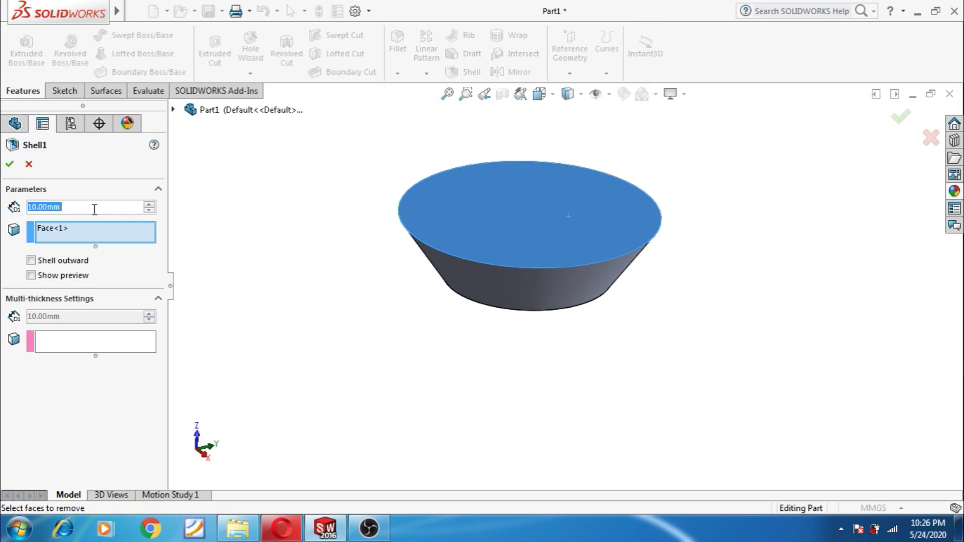
text(12)
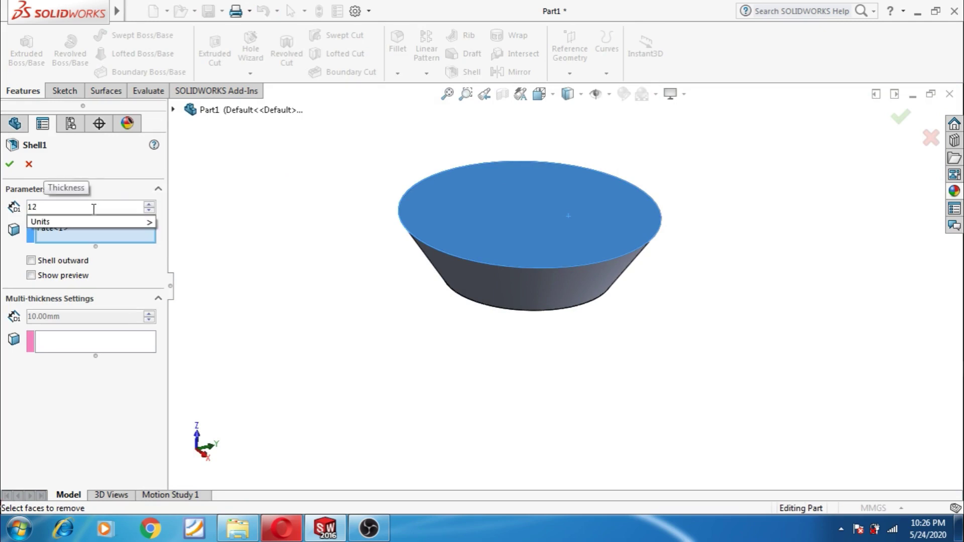
key(BackSpace)
key(Return)
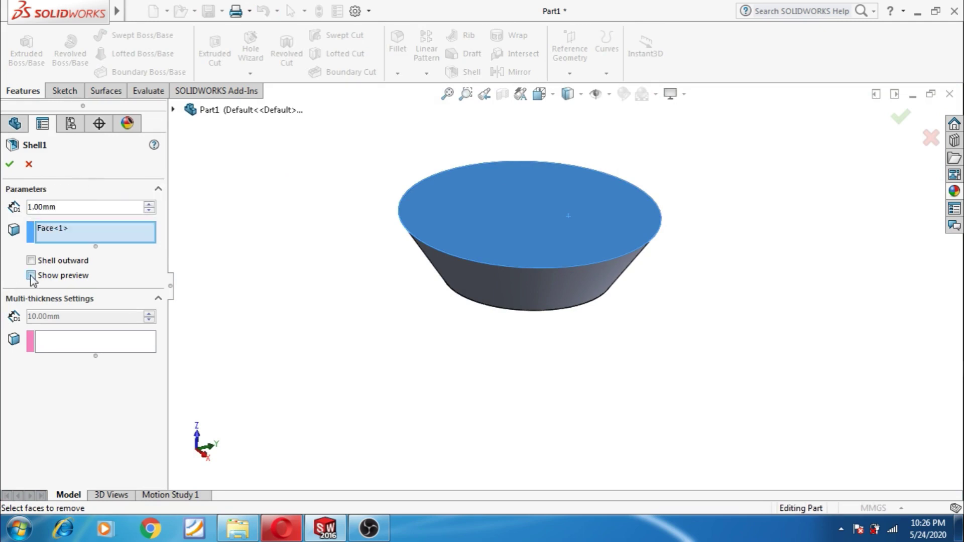
click(31, 276)
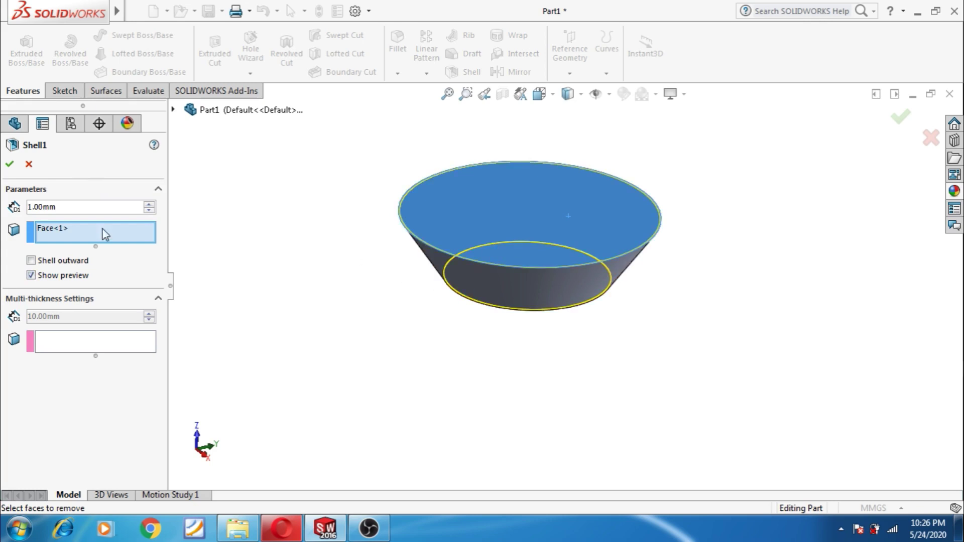
right_click(150, 233)
click(181, 244)
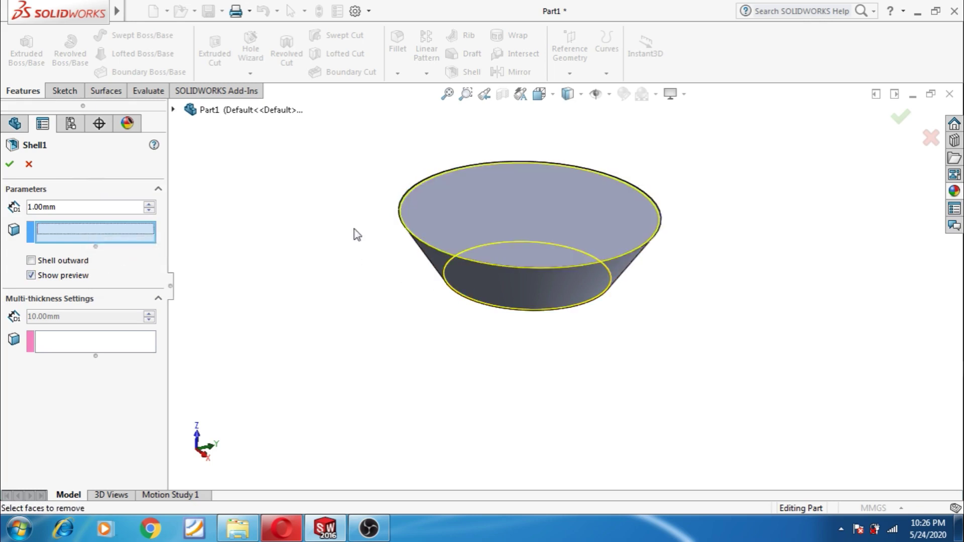
click(522, 227)
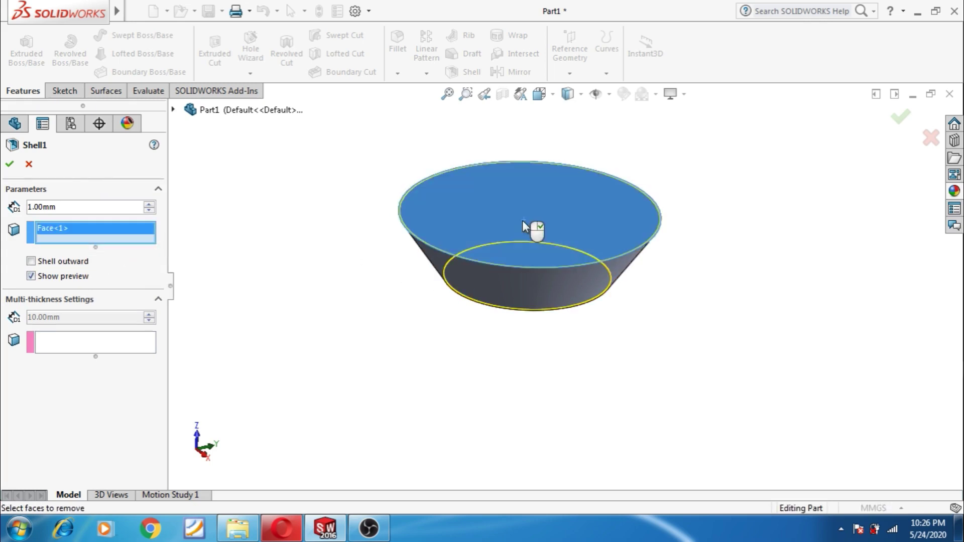
click(8, 164)
Step: Fillet the bowl's thin rim face with a 0.2 mm radius
middle_drag(304, 293, 326, 329)
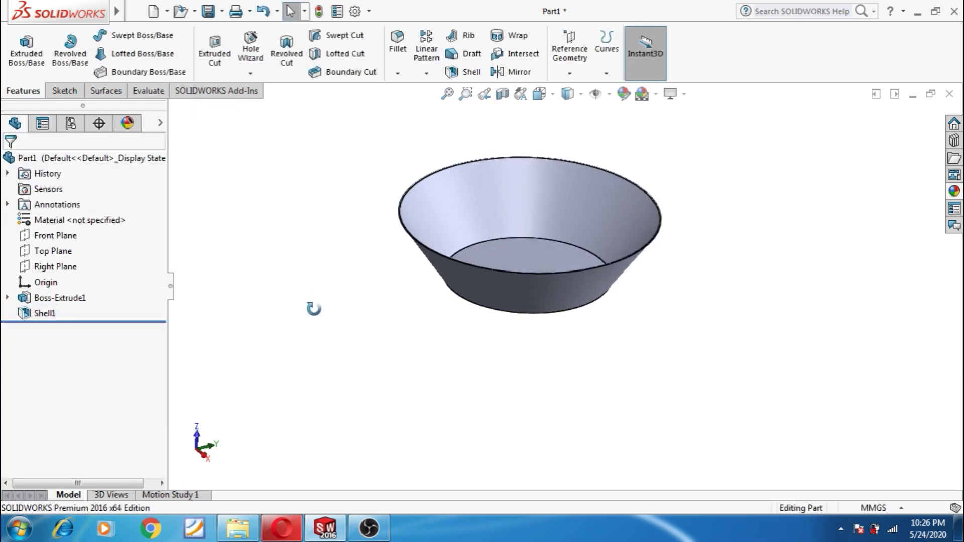
scroll(469, 252, down, 2)
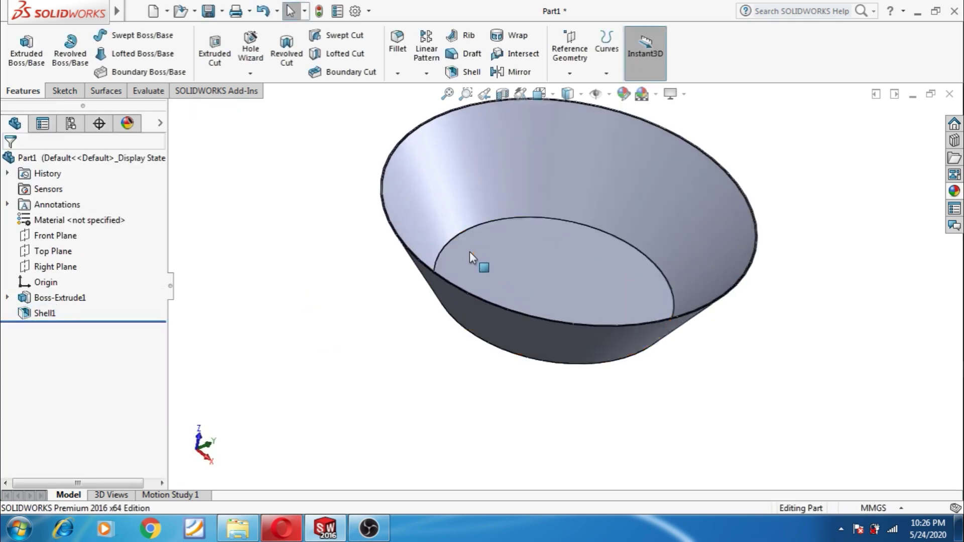
scroll(447, 252, down, 3)
scroll(401, 278, down, 3)
scroll(393, 276, down, 2)
scroll(392, 274, up, 2)
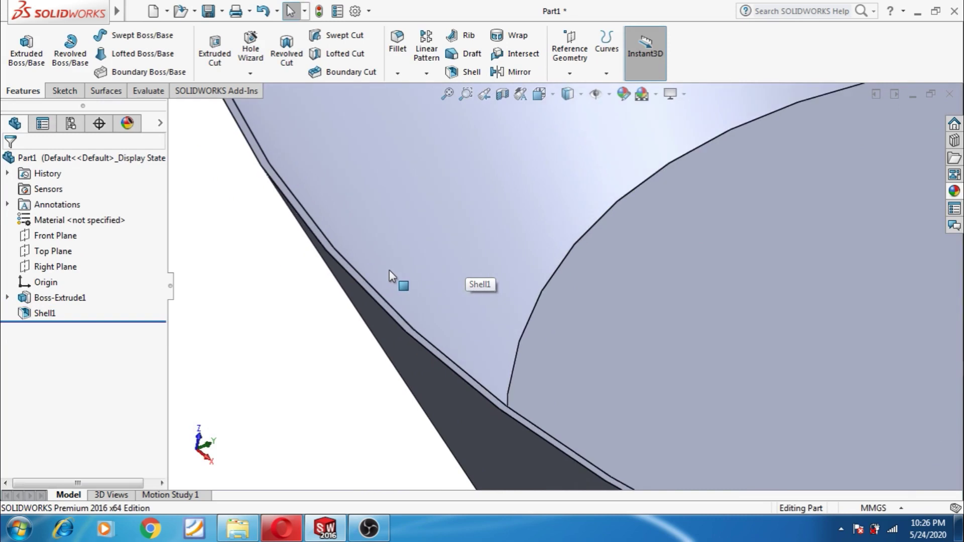
click(371, 266)
click(398, 45)
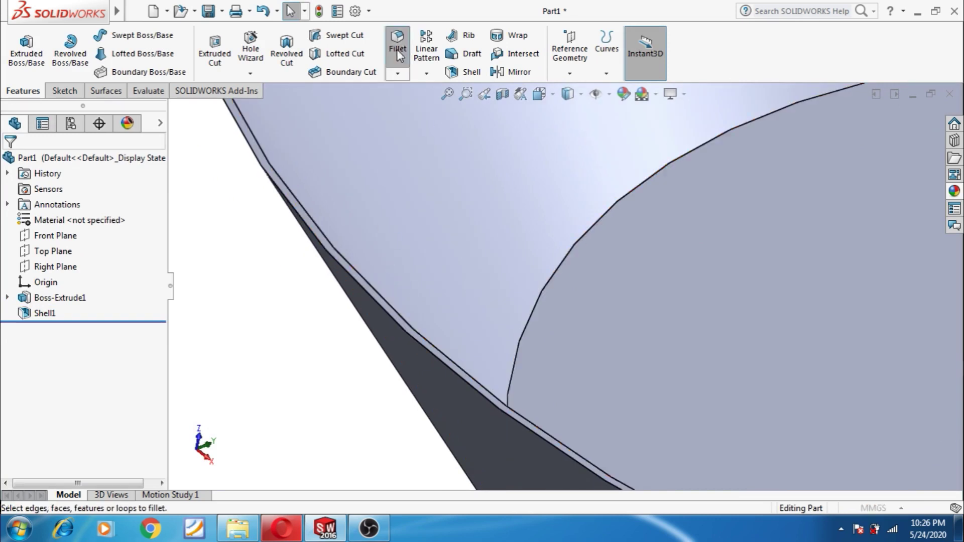
scroll(371, 266, down, 2)
scroll(374, 263, down, 1)
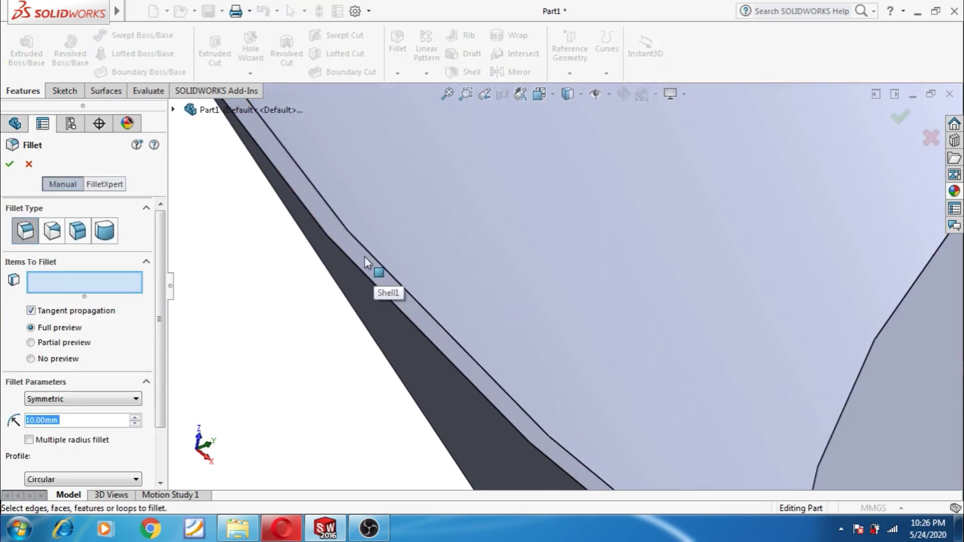
click(364, 257)
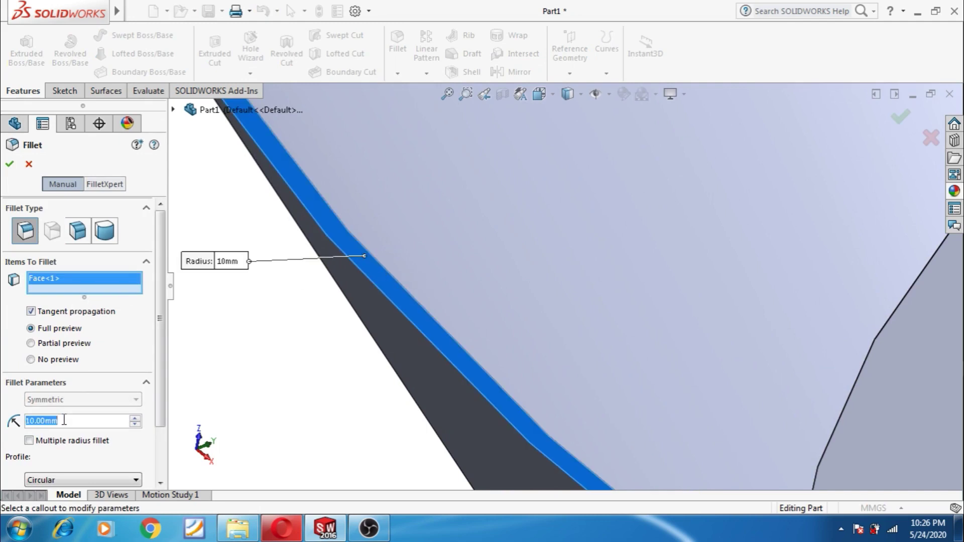
text(0.2)
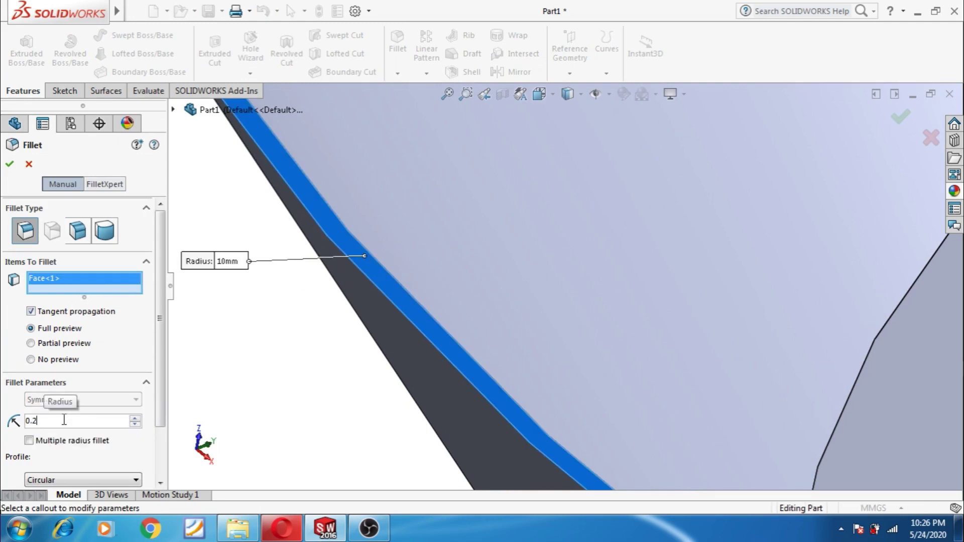
key(Return)
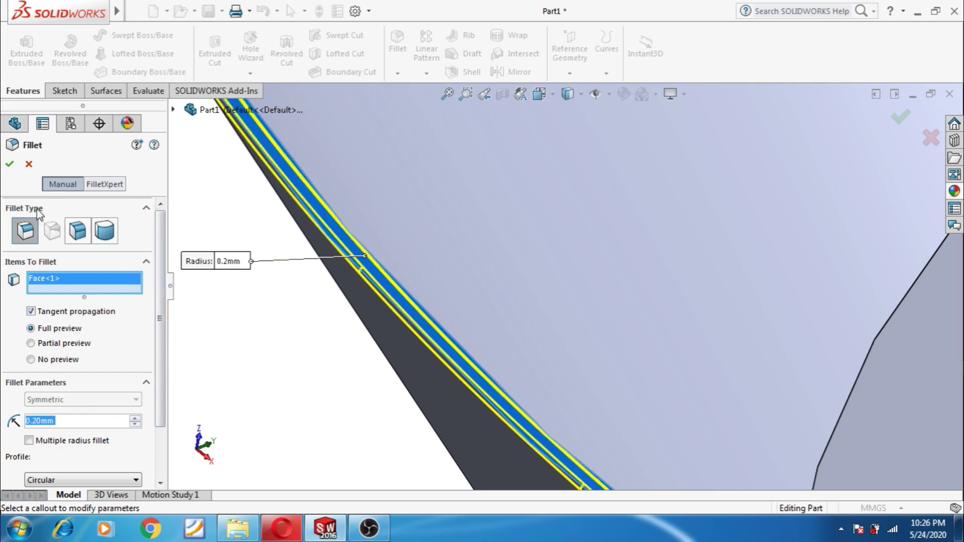
click(9, 166)
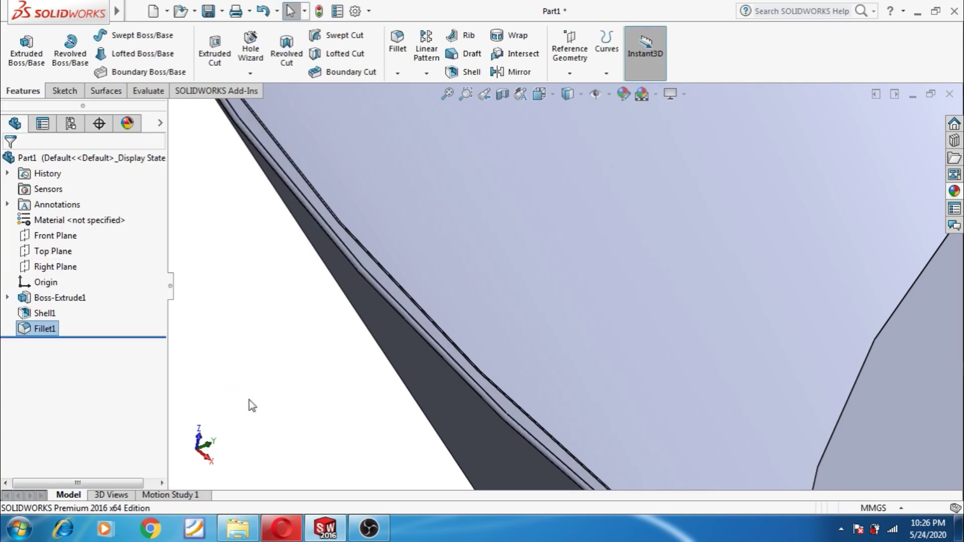
Step: Fillet the bowl's inner bottom edge with a 10 mm radius
mouse_move(249, 399)
middle_down()
mouse_move(396, 394)
mouse_move(362, 401)
mouse_move(432, 442)
middle_up()
scroll(791, 275, down, 2)
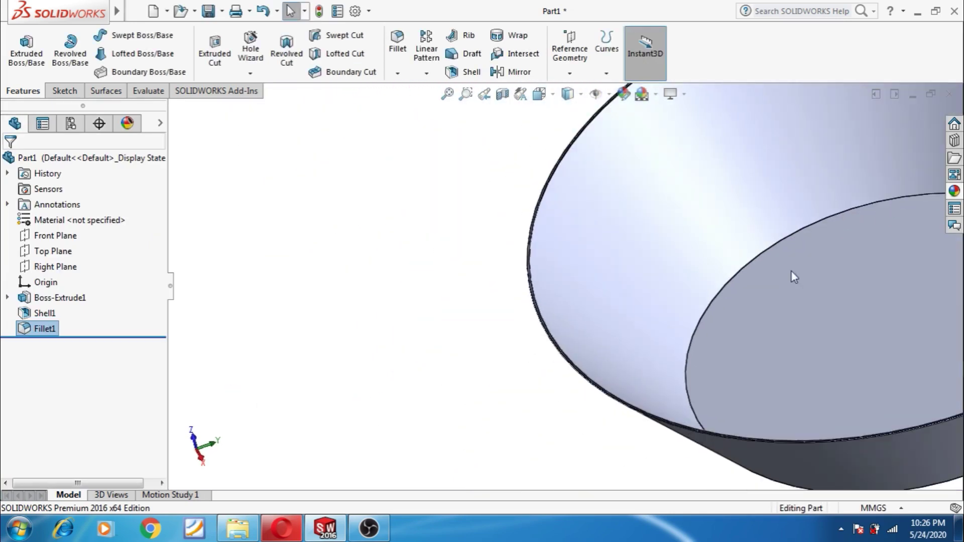
scroll(736, 226, down, 3)
click(397, 48)
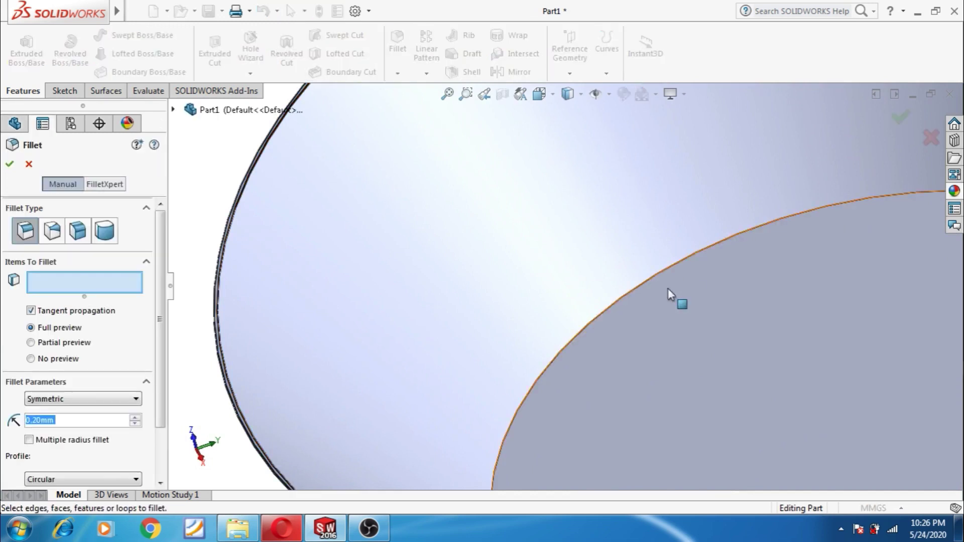
click(639, 284)
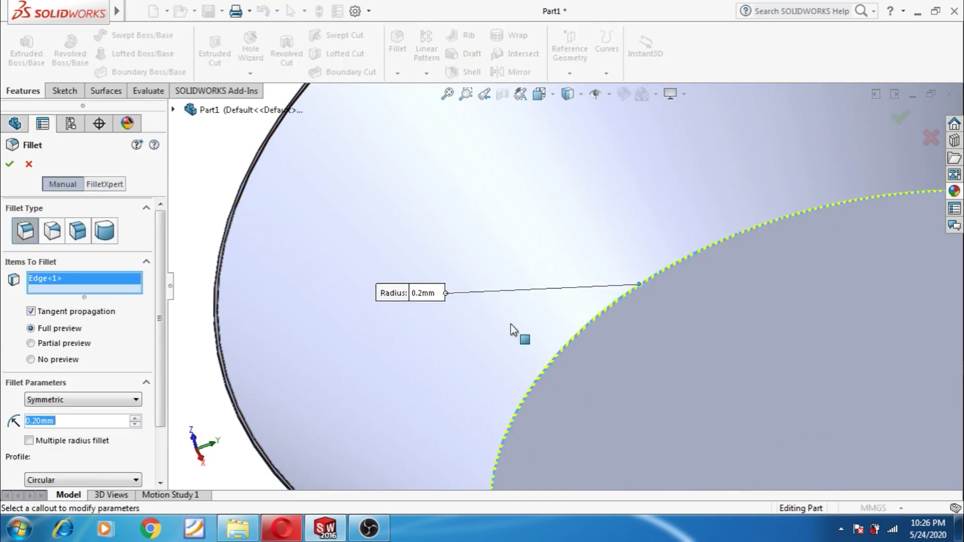
text(20.2)
key(Return)
scroll(448, 398, up, 2)
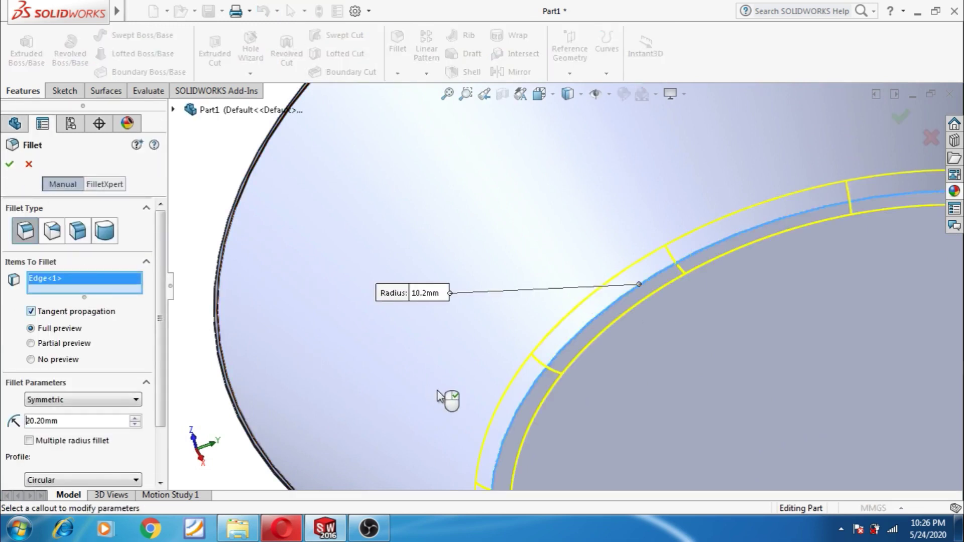
scroll(333, 398, up, 2)
scroll(271, 400, up, 2)
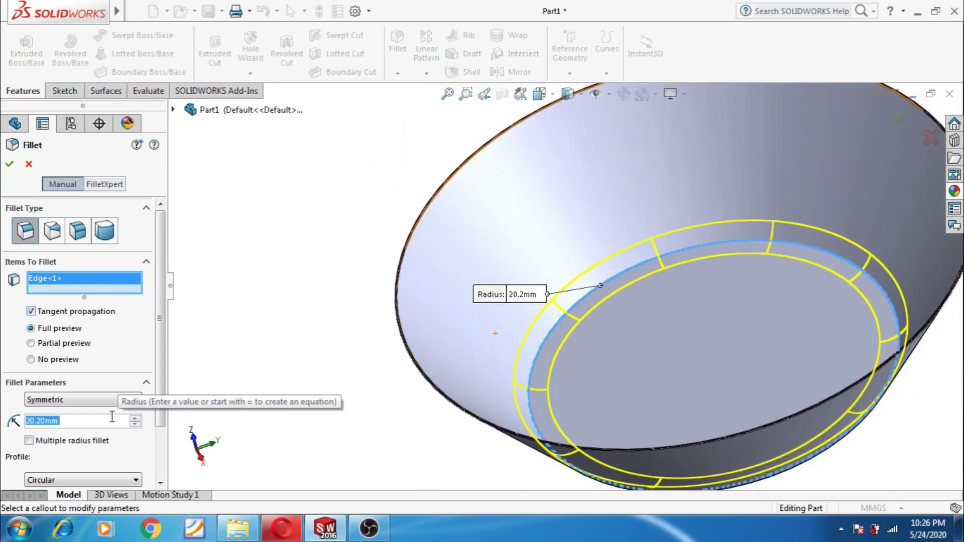
text(10)
key(Return)
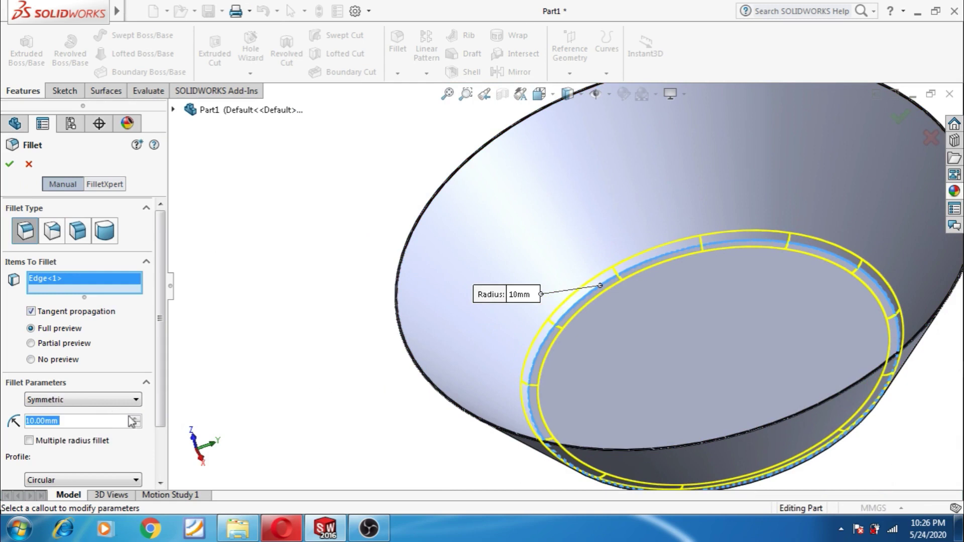
click(10, 170)
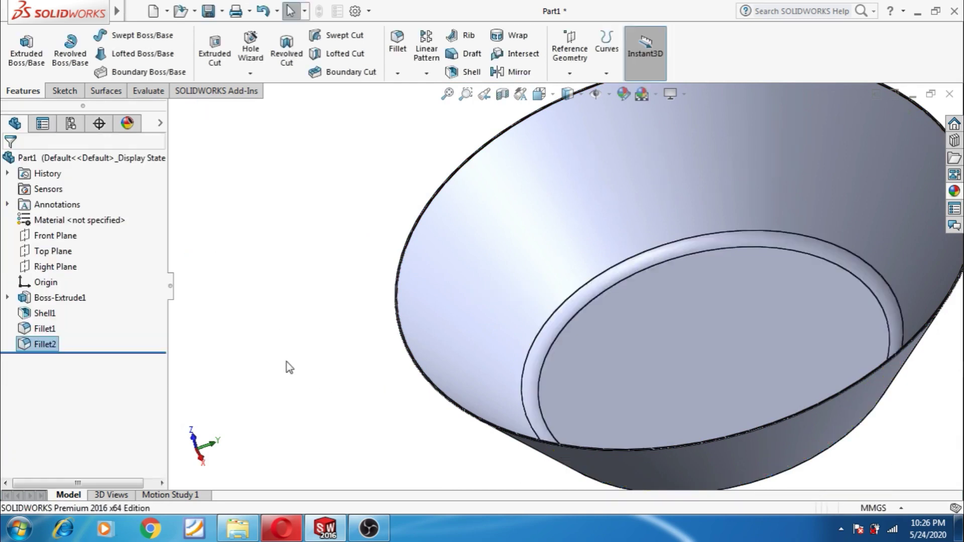
Step: Add Fillet3, rounding the outer bottom edge at 10 mm from the underside
key(f)
middle_drag(337, 426, 370, 256)
scroll(593, 320, down, 3)
scroll(583, 351, down, 2)
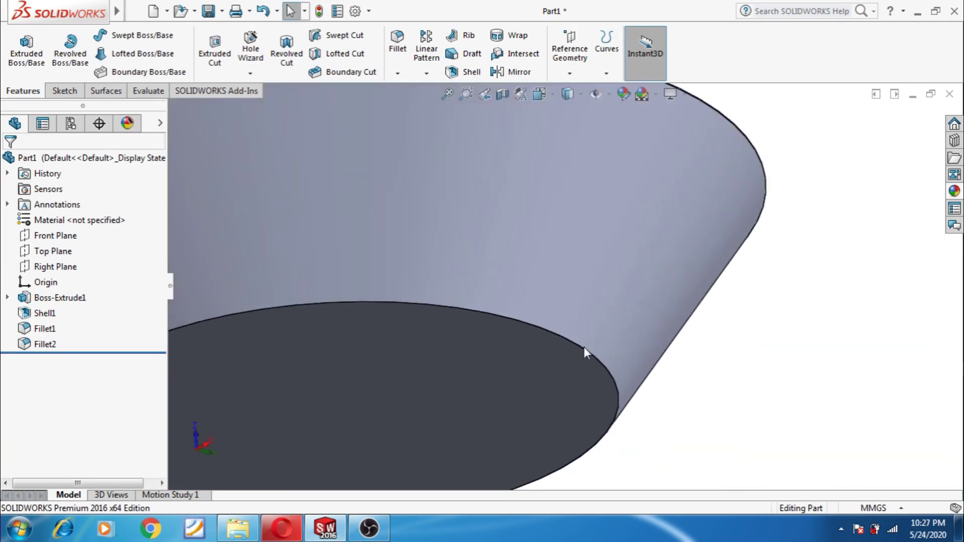
scroll(594, 355, up, 2)
click(401, 36)
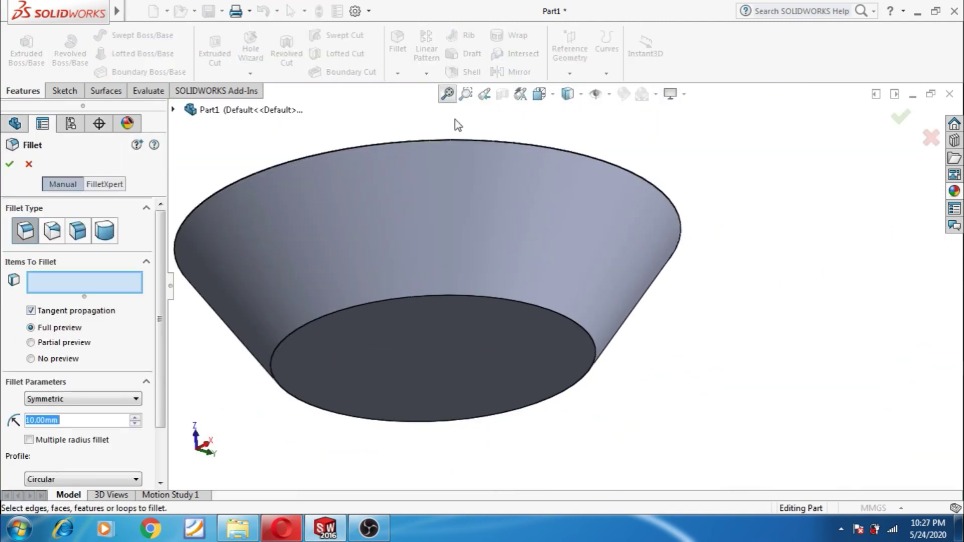
click(491, 298)
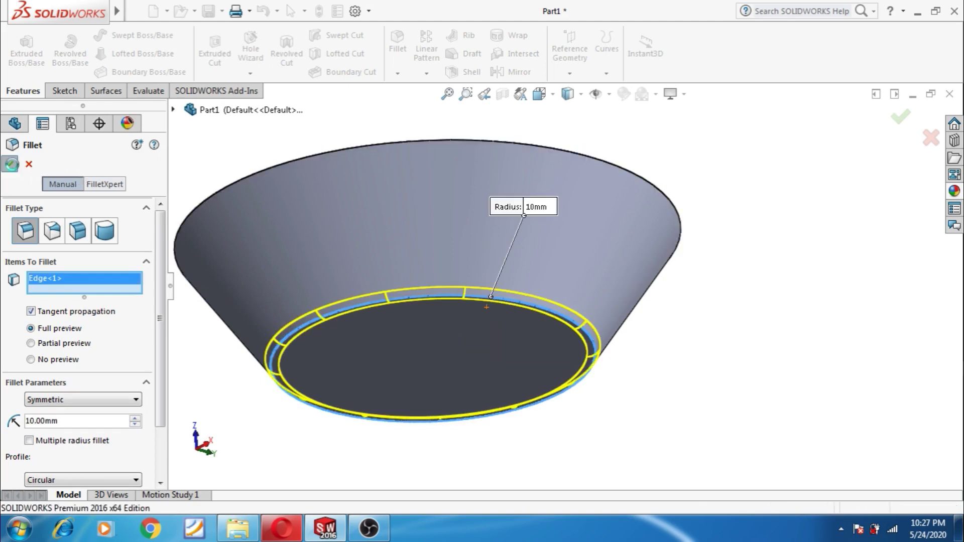
click(10, 164)
key(z)
mouse_move(712, 301)
middle_down()
mouse_move(684, 378)
mouse_move(648, 322)
middle_up()
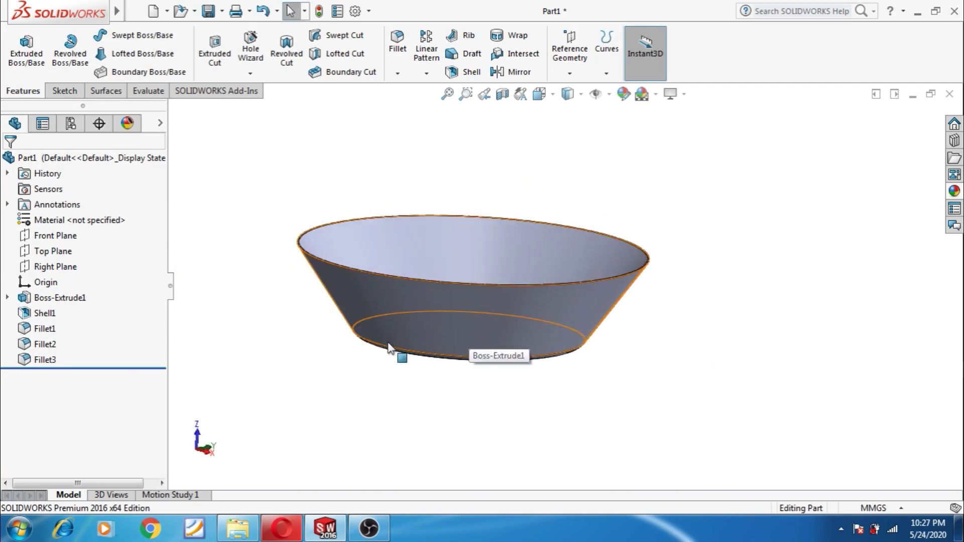
Step: Create Plane1 perpendicular to Top Plane and tangent to the bowl's outer cone face
click(55, 253)
mouse_move(742, 265)
middle_down()
mouse_move(732, 275)
mouse_move(623, 162)
middle_up()
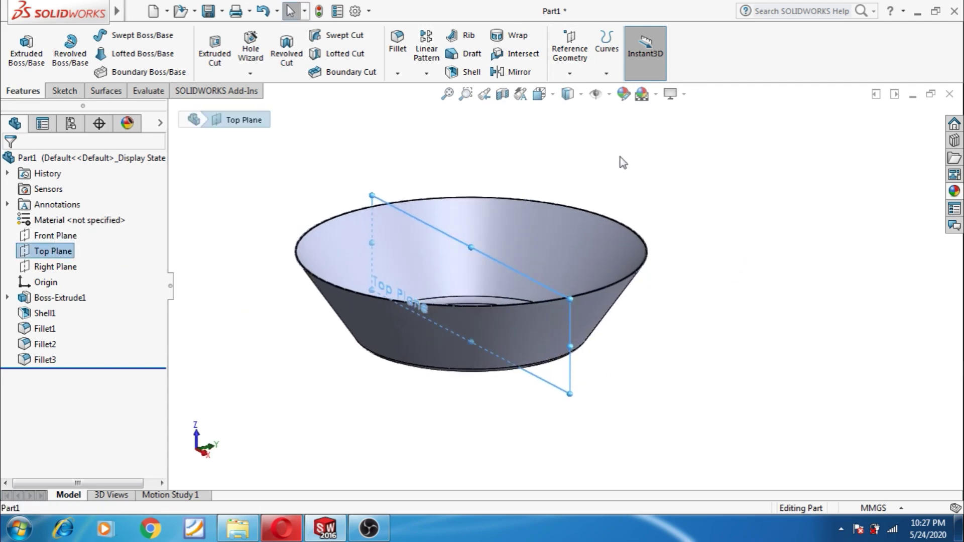
click(570, 73)
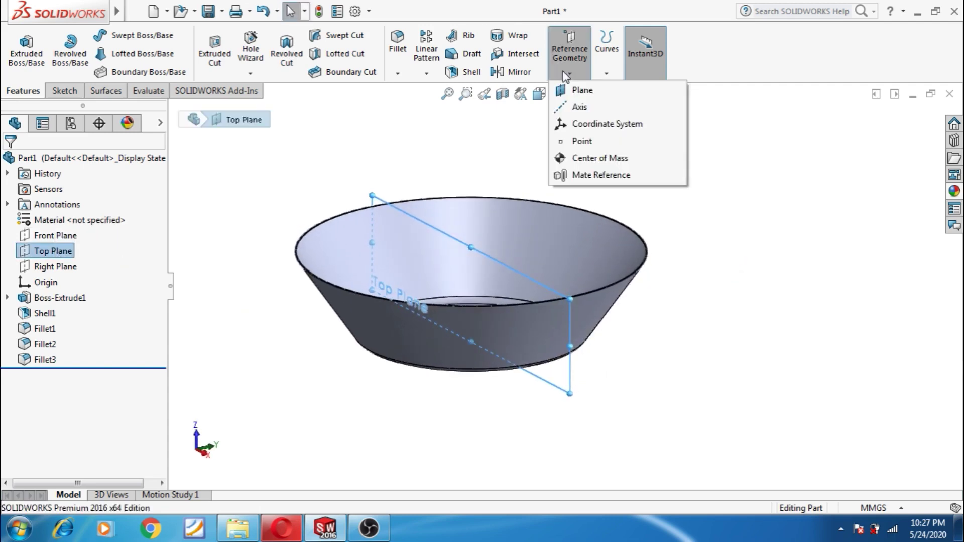
click(580, 91)
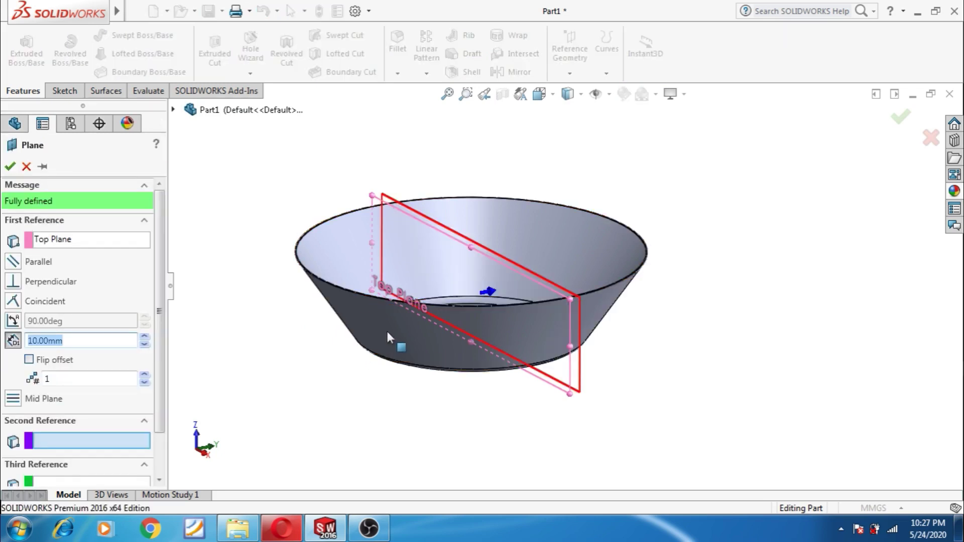
click(379, 343)
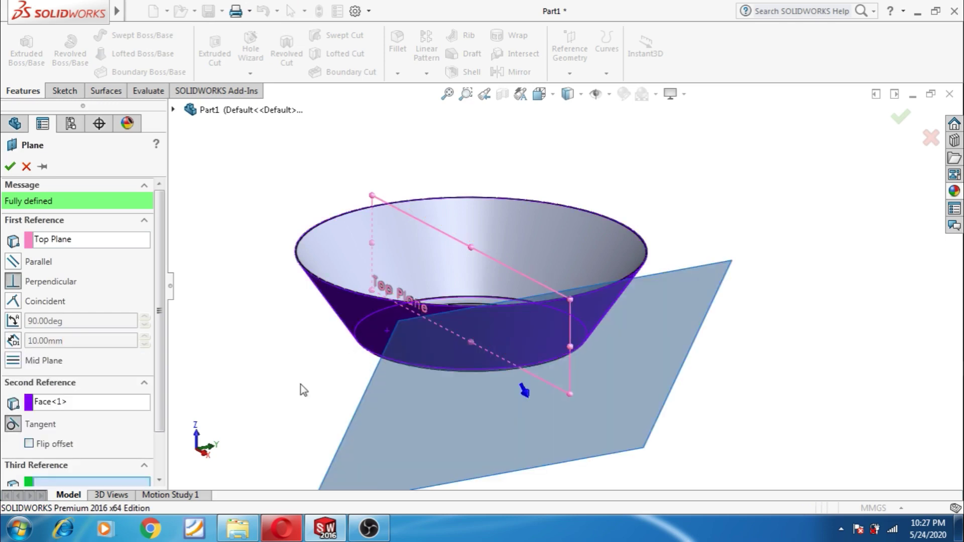
click(10, 166)
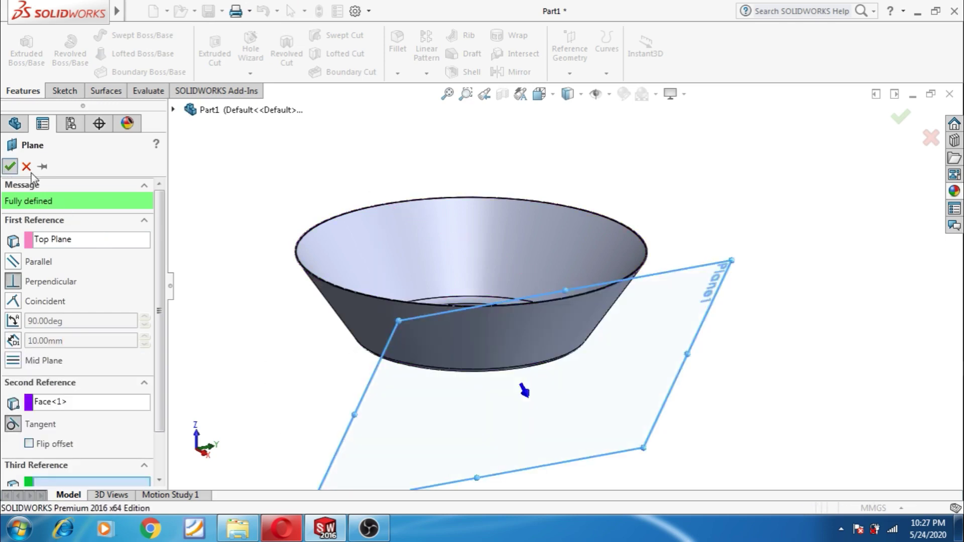
middle_drag(260, 363, 251, 301)
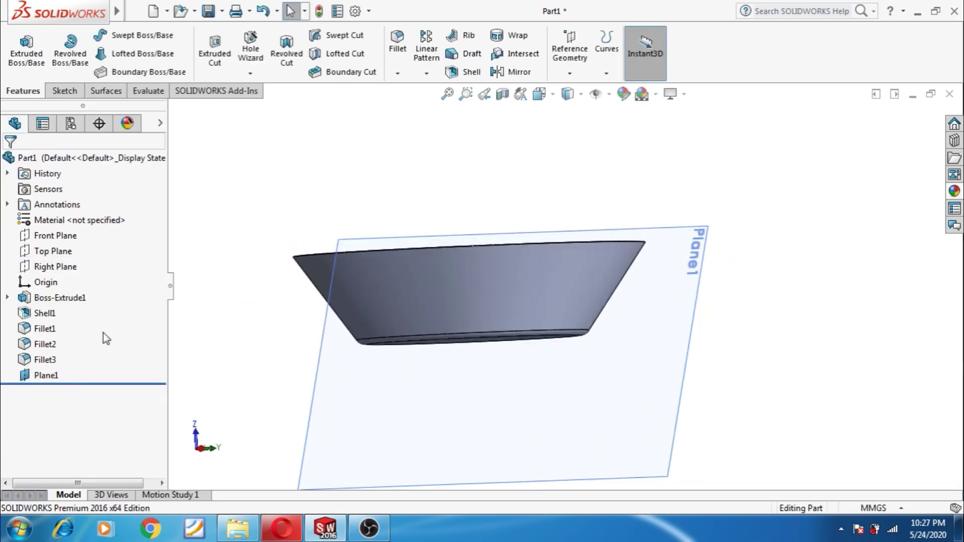
Step: View Plane1 head-on and start a new sketch on it
click(46, 375)
click(95, 353)
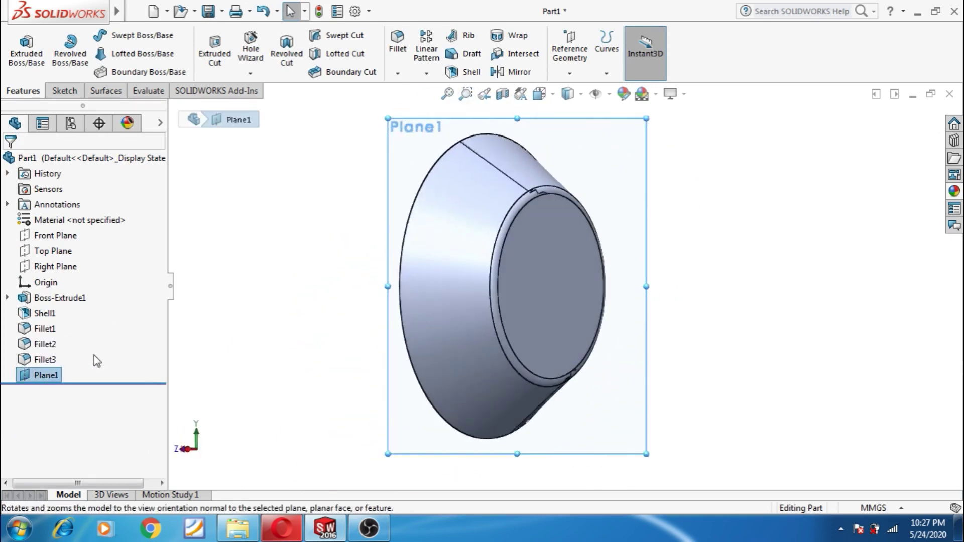
click(26, 377)
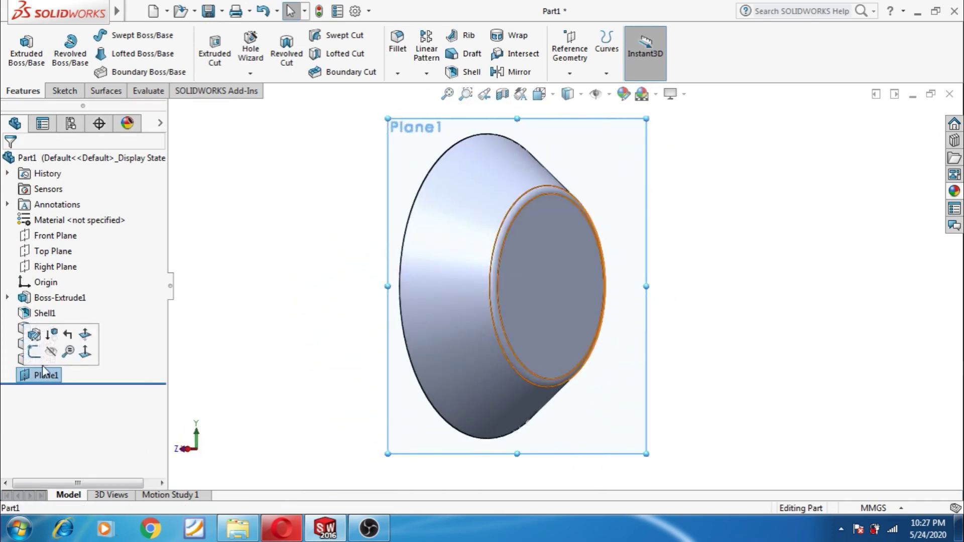
click(85, 354)
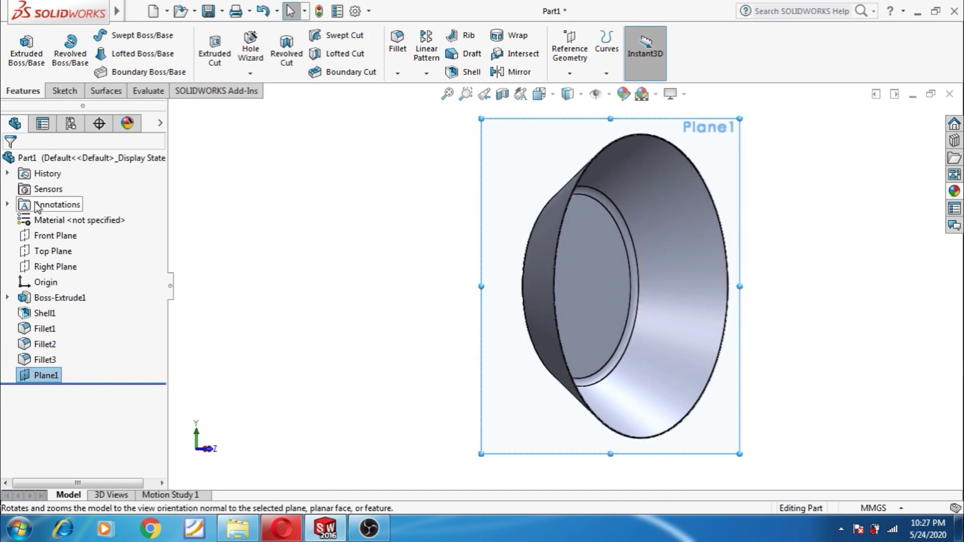
click(347, 299)
scroll(374, 374, up, 2)
mouse_move(383, 381)
middle_down()
mouse_move(323, 161)
mouse_move(355, 252)
mouse_move(321, 176)
mouse_move(290, 146)
mouse_move(281, 158)
middle_up()
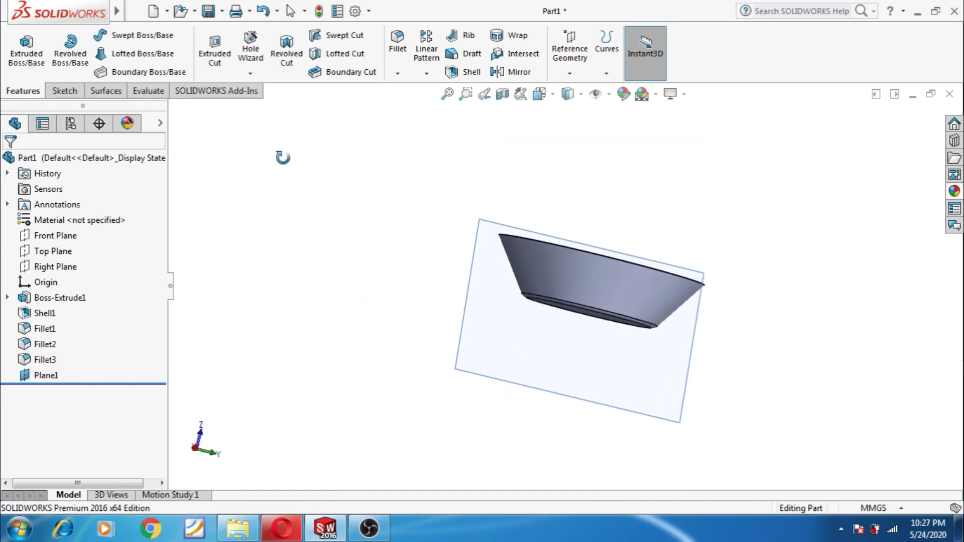
click(610, 369)
click(712, 322)
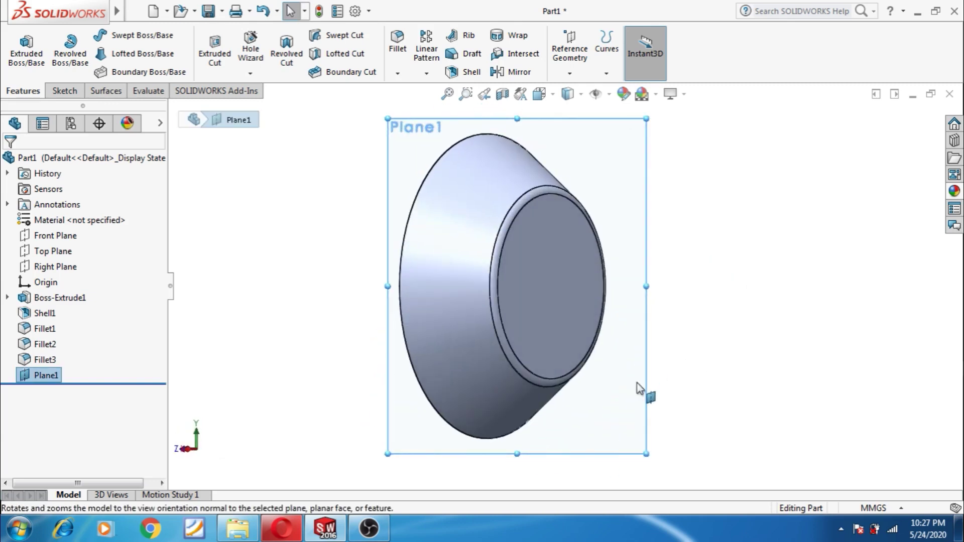
click(632, 391)
click(692, 359)
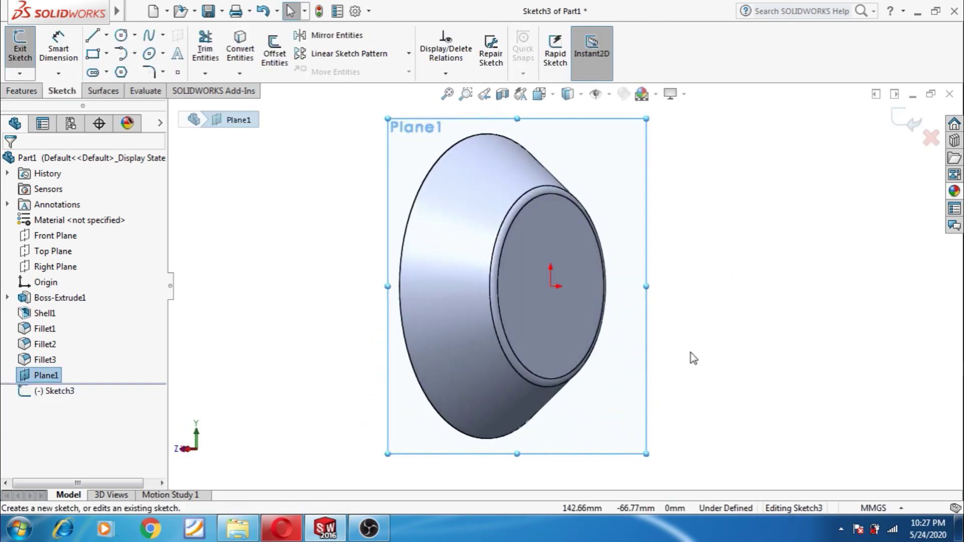
Step: Draw a vertical construction centerline along the bowl's side
click(106, 35)
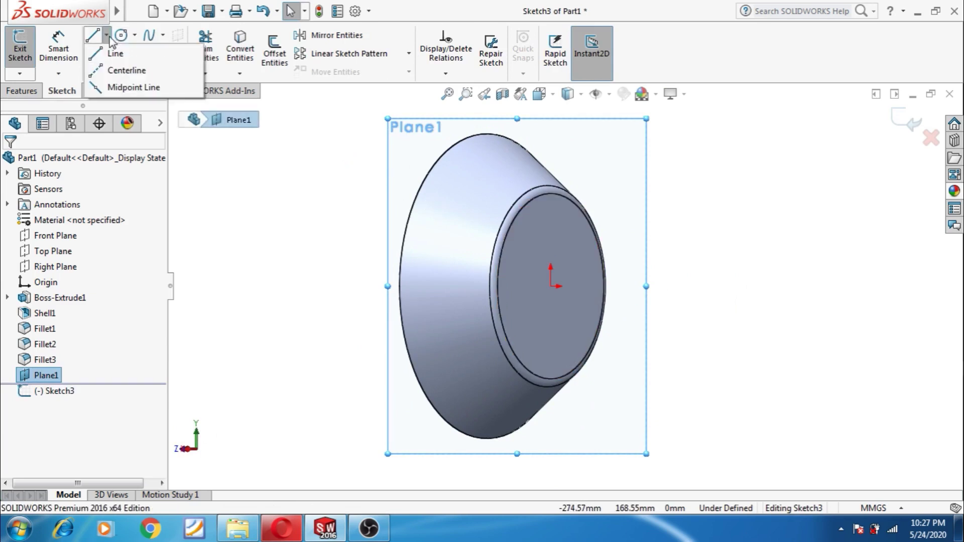
click(102, 70)
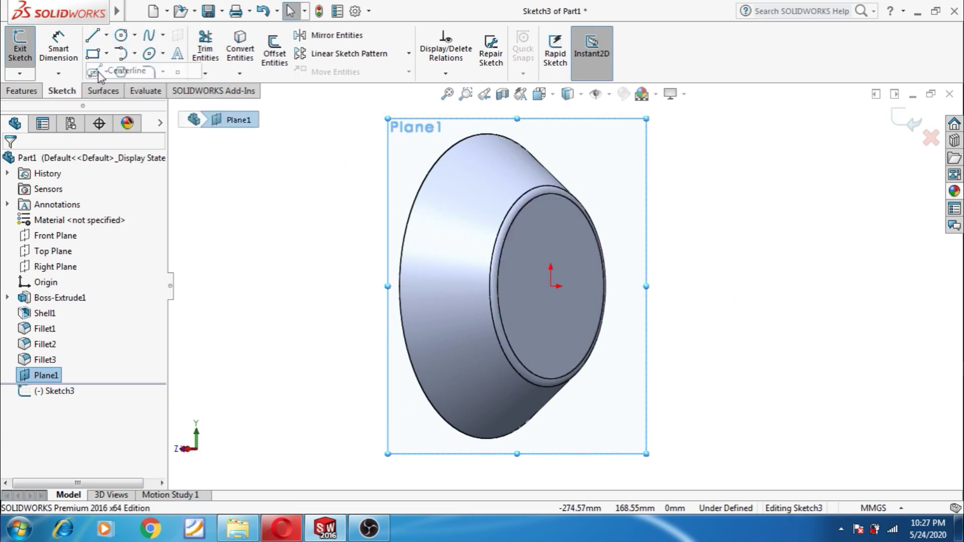
click(428, 210)
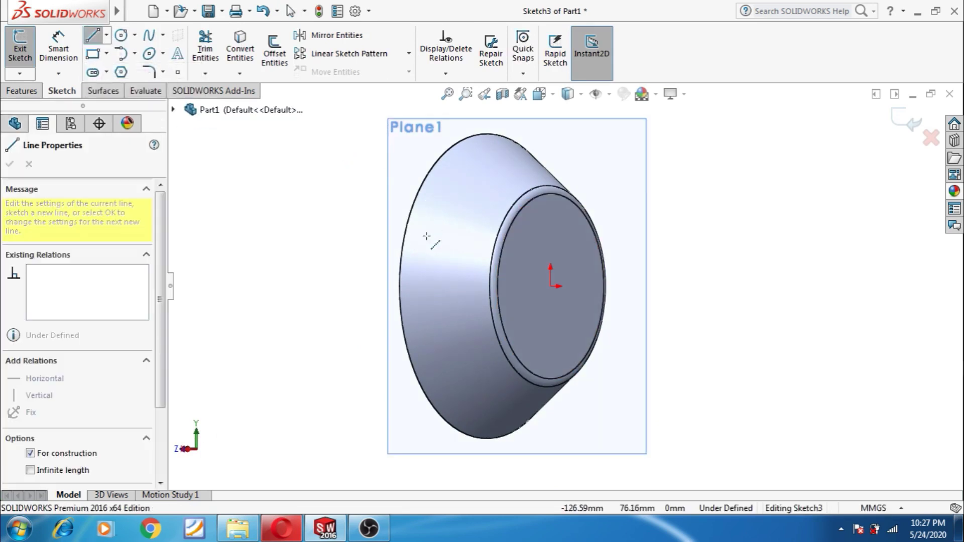
click(429, 352)
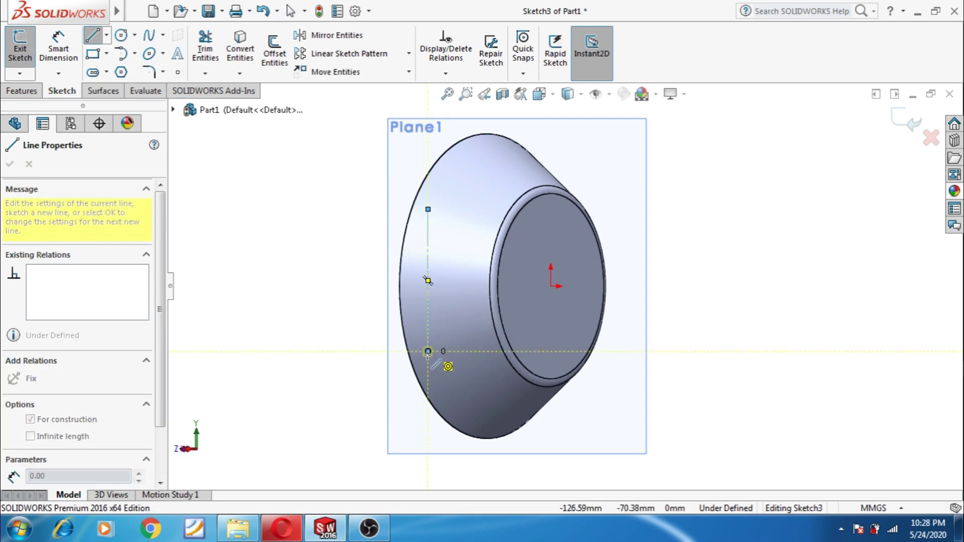
key(Escape)
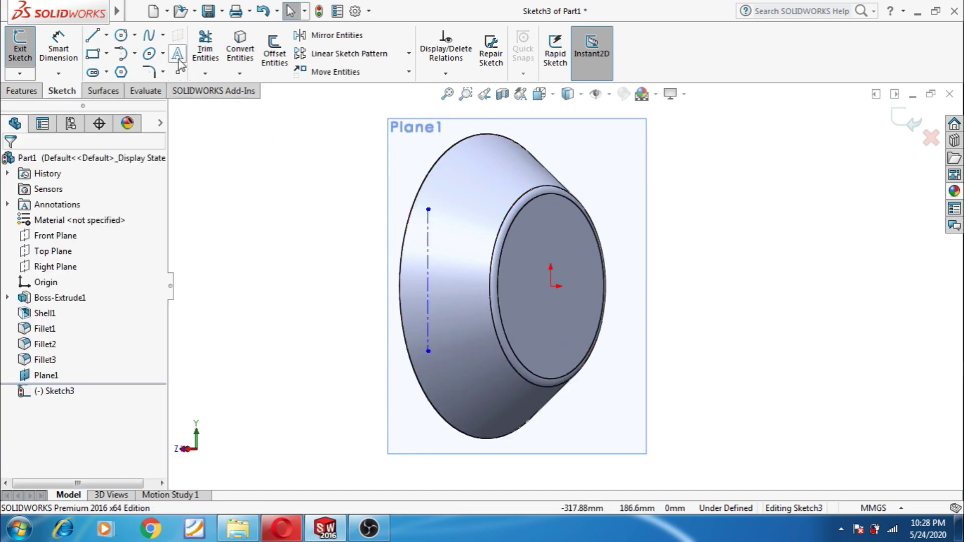
click(179, 60)
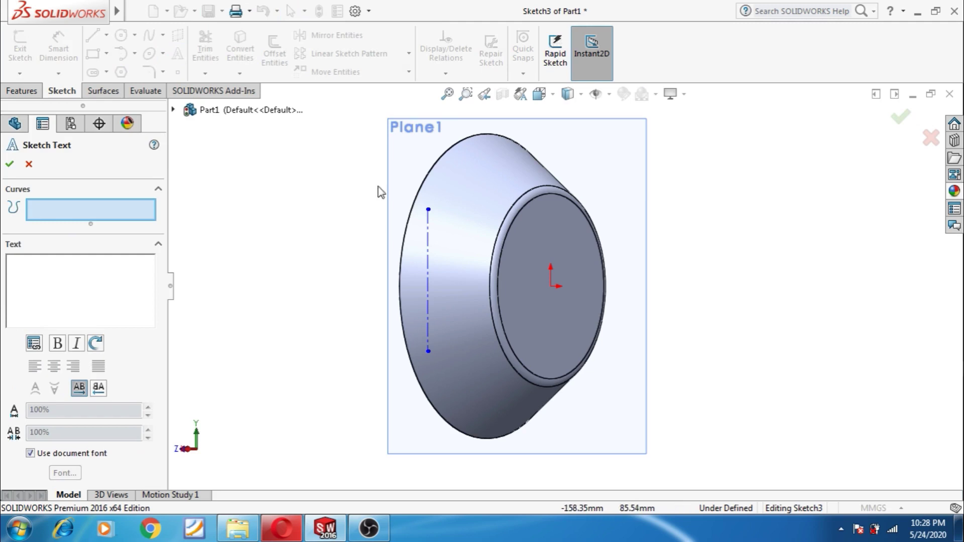
Step: Run the text 'Beginners Tutorial' along the centerline, fixing the 'beginnerss' typo
click(426, 238)
text(Tutorial)
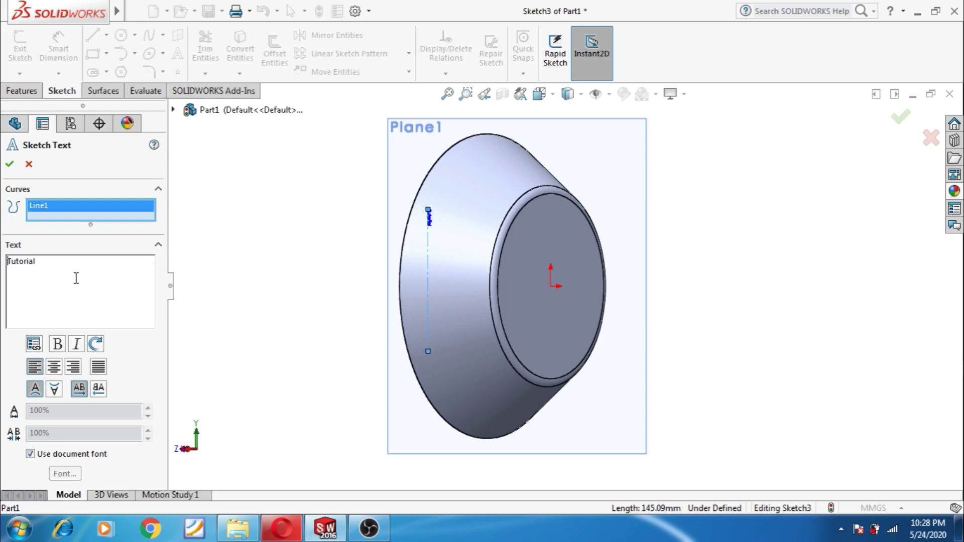
text(be)
text(ginn)
text(erss)
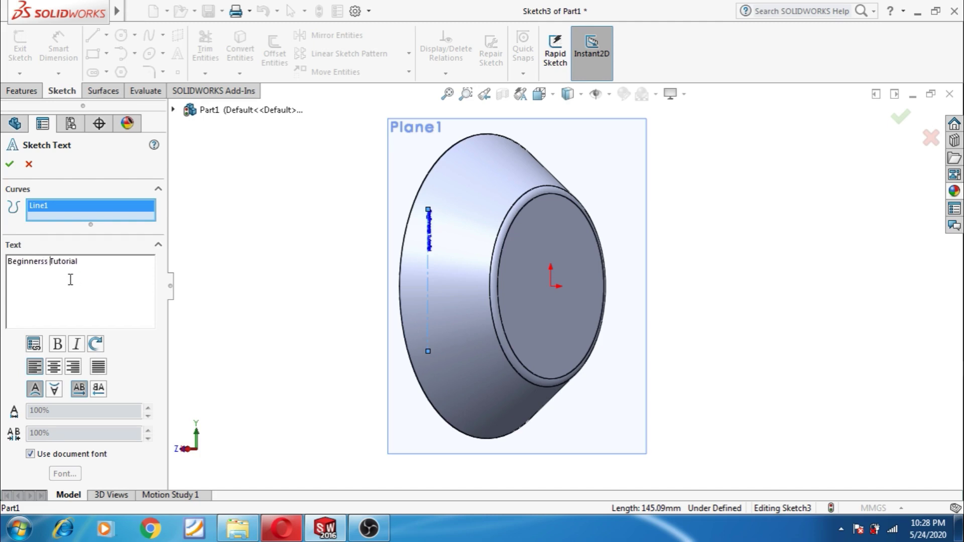
click(50, 261)
key(BackSpace)
click(44, 261)
key(BackSpace)
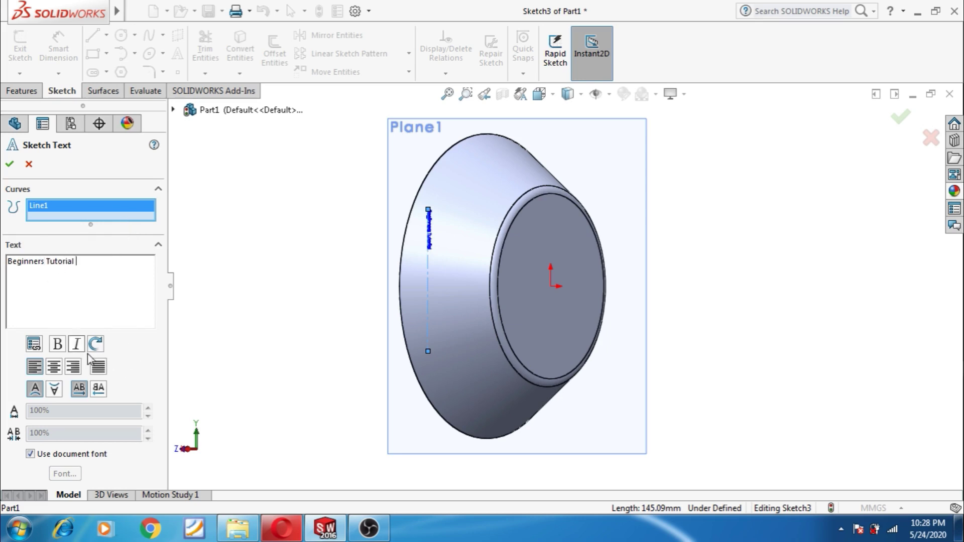
Step: Make the whole text bold and turn off the document font
drag(57, 261, 4, 266)
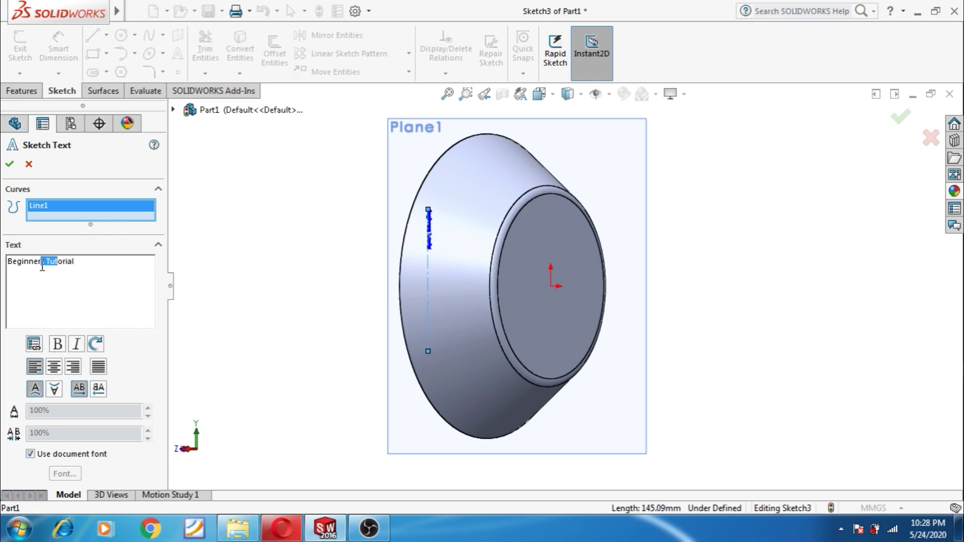
click(84, 260)
key(shift+Left)
key(shift+Left)
key(shift+Left)
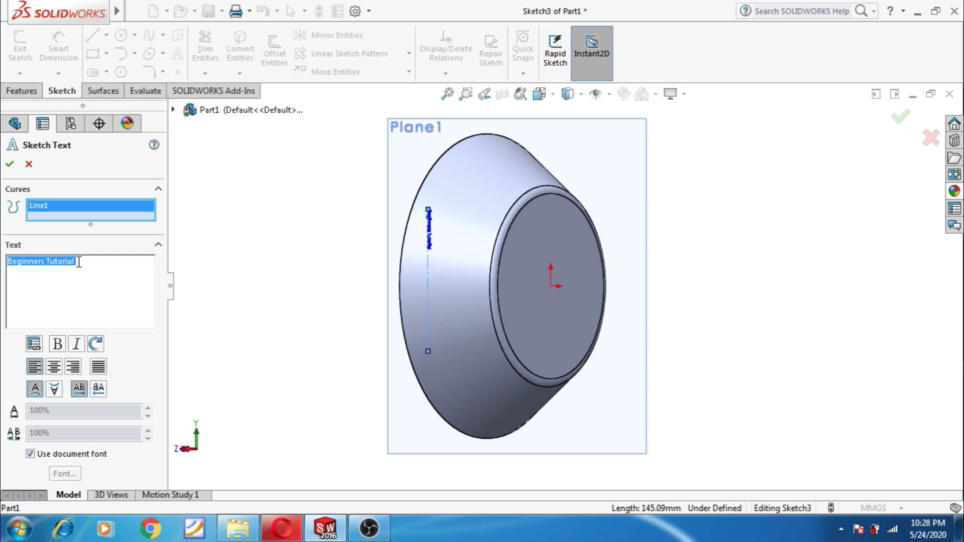
click(57, 344)
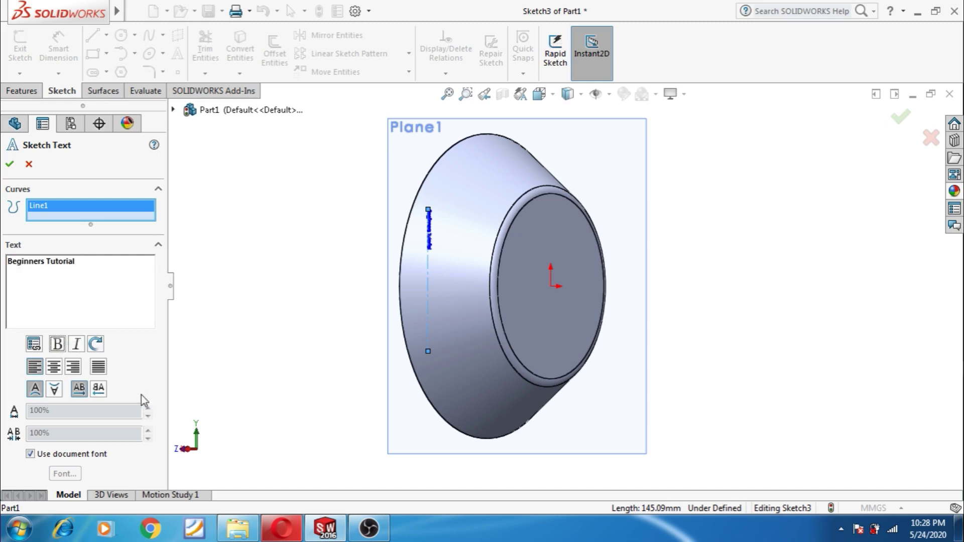
click(30, 453)
Step: Set the text font to Century Gothic Bold at 72 points
click(65, 474)
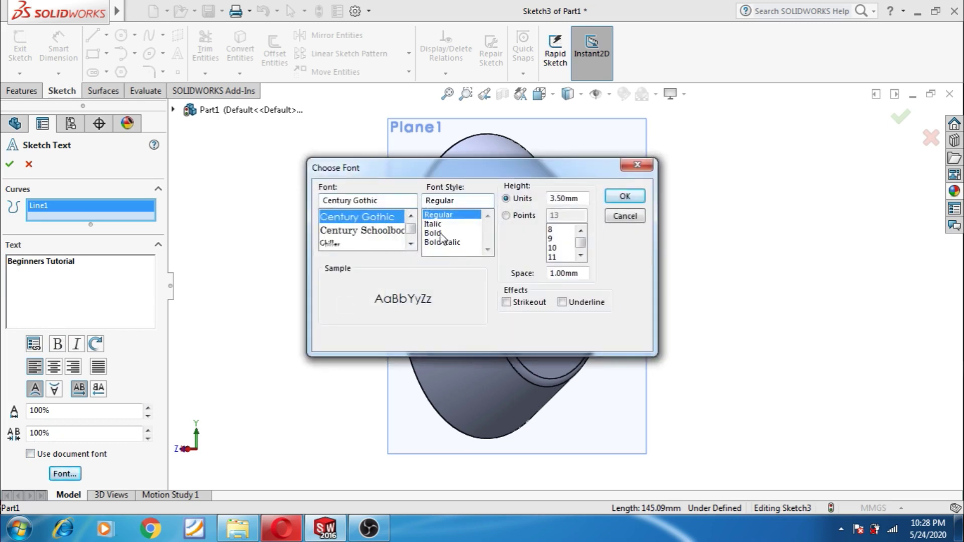
click(433, 232)
click(512, 215)
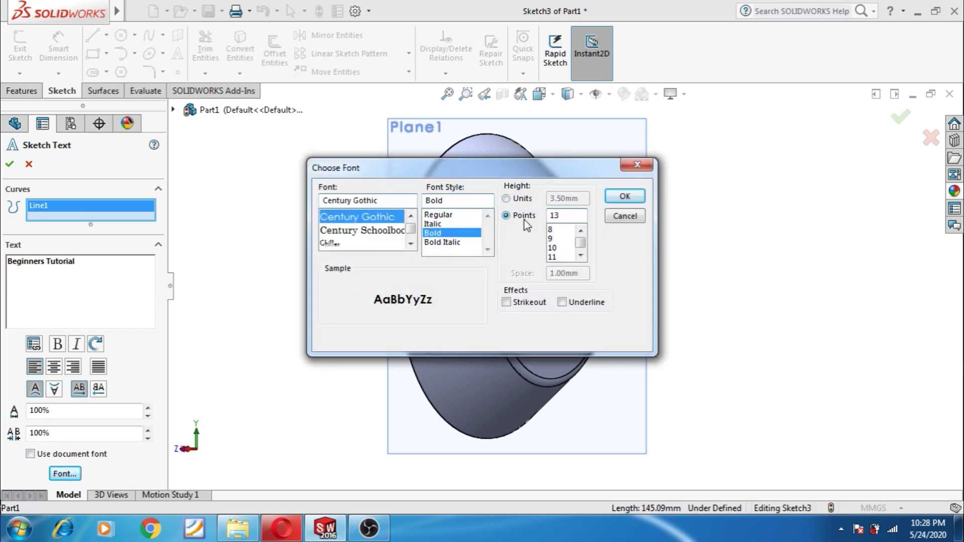
scroll(582, 251, down, 4)
click(555, 257)
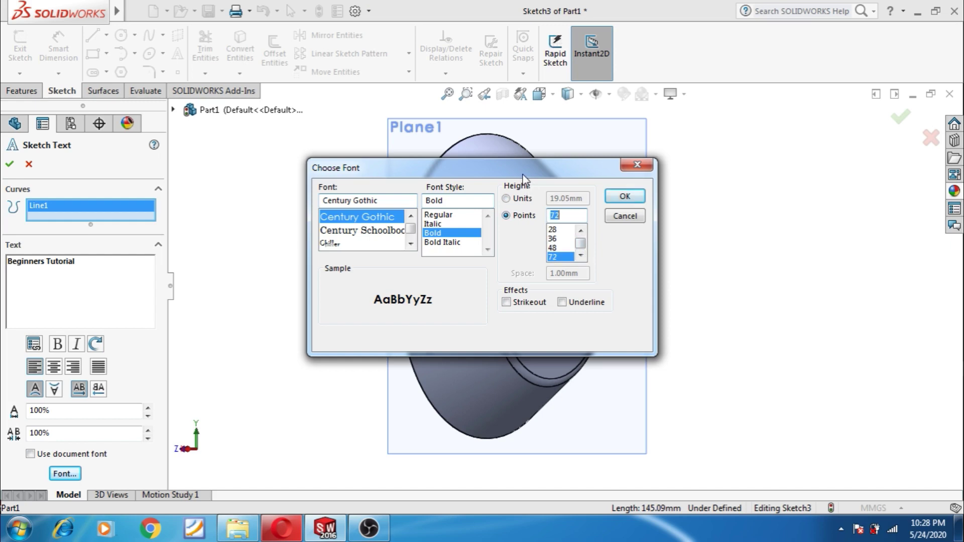
drag(523, 178, 760, 180)
click(865, 202)
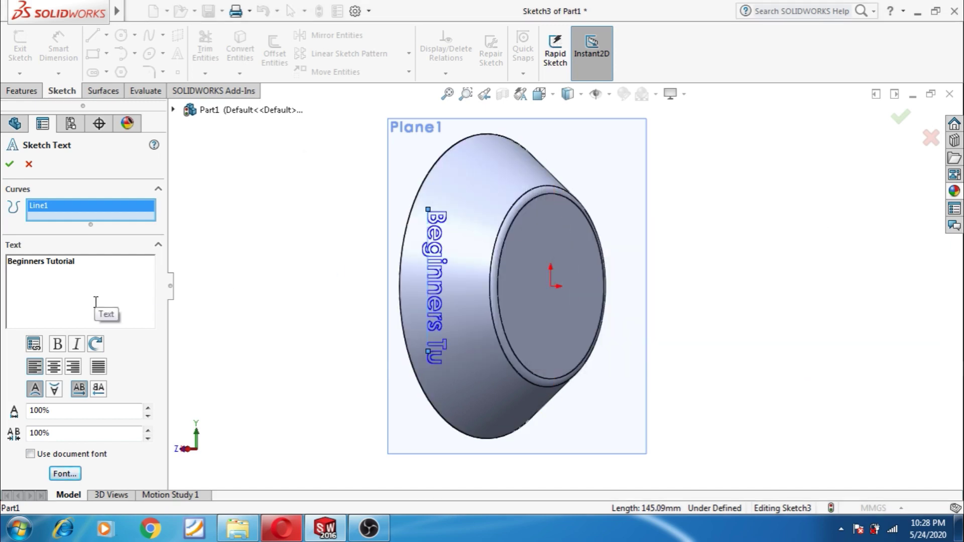
Step: Resize the text through 36 and 48 points, settling on 46 points
click(65, 473)
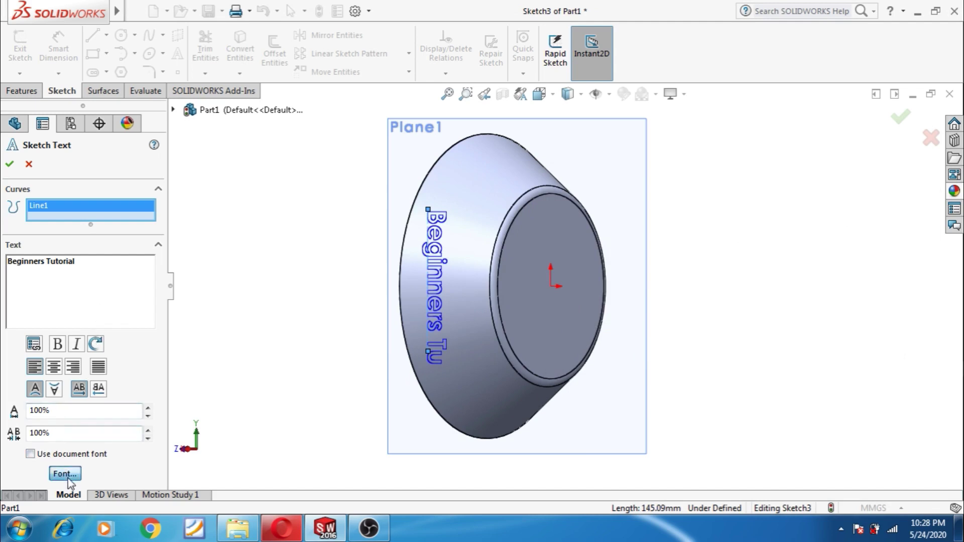
click(556, 239)
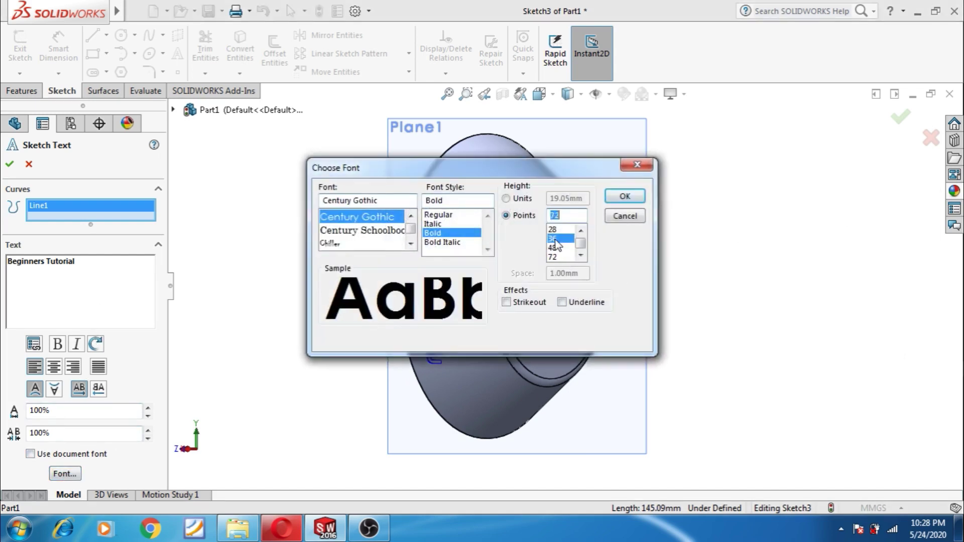
click(624, 196)
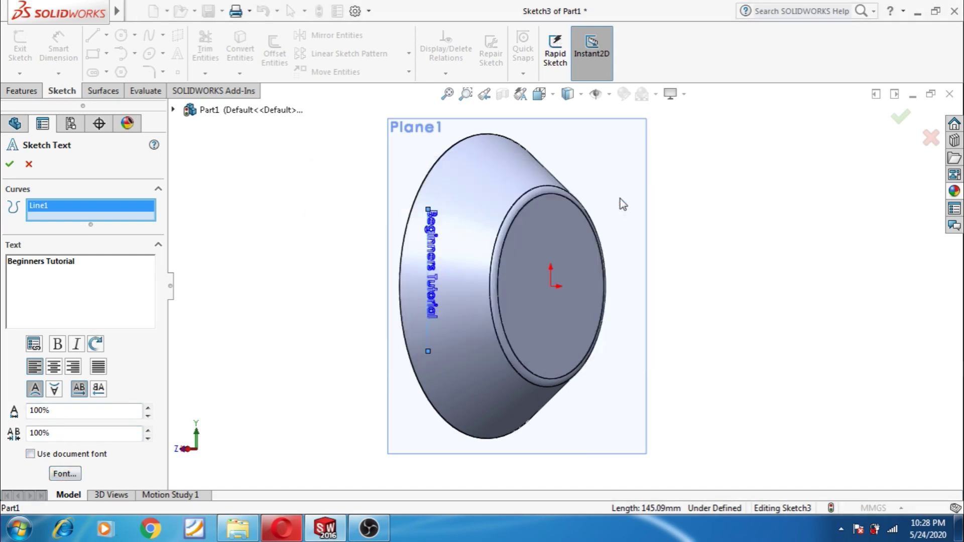
click(65, 473)
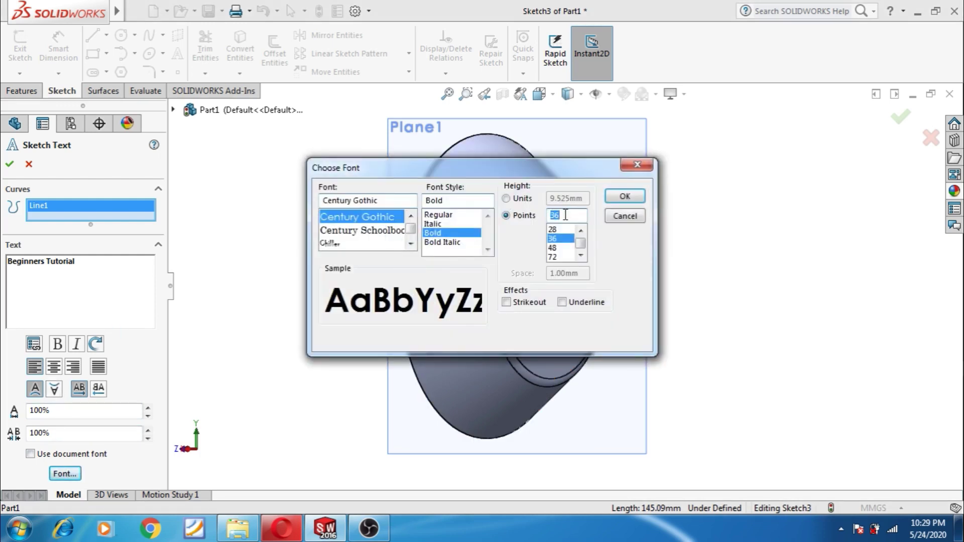
text(48)
key(Return)
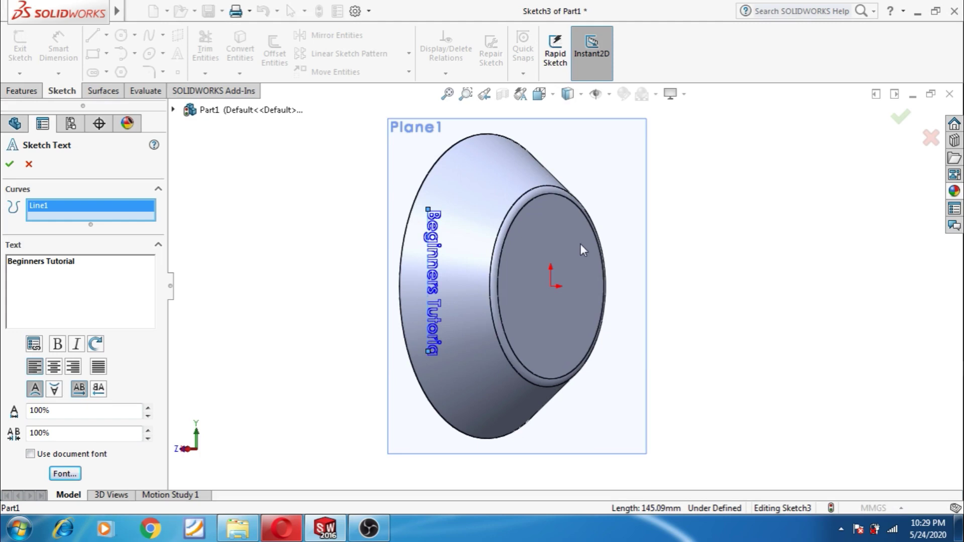
click(68, 474)
double_click(564, 214)
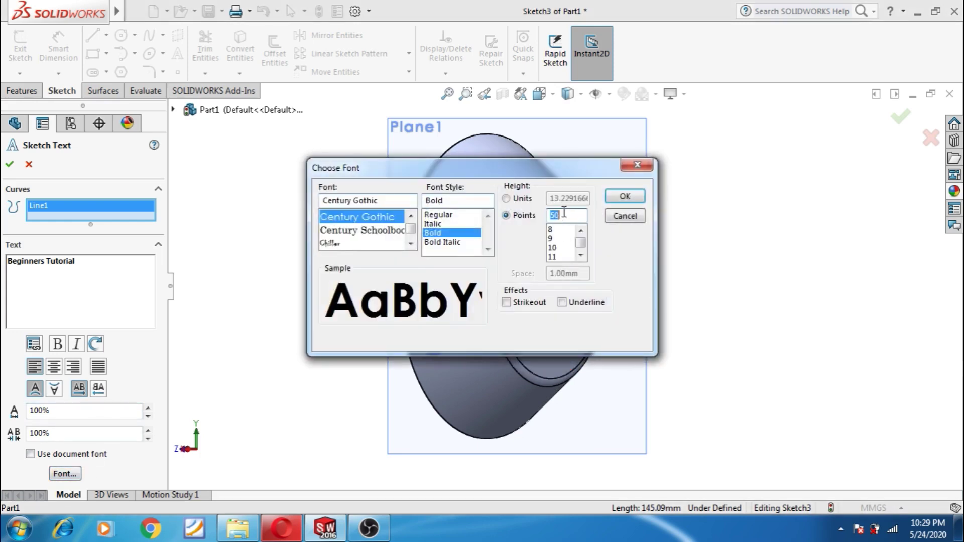
text(46)
key(Return)
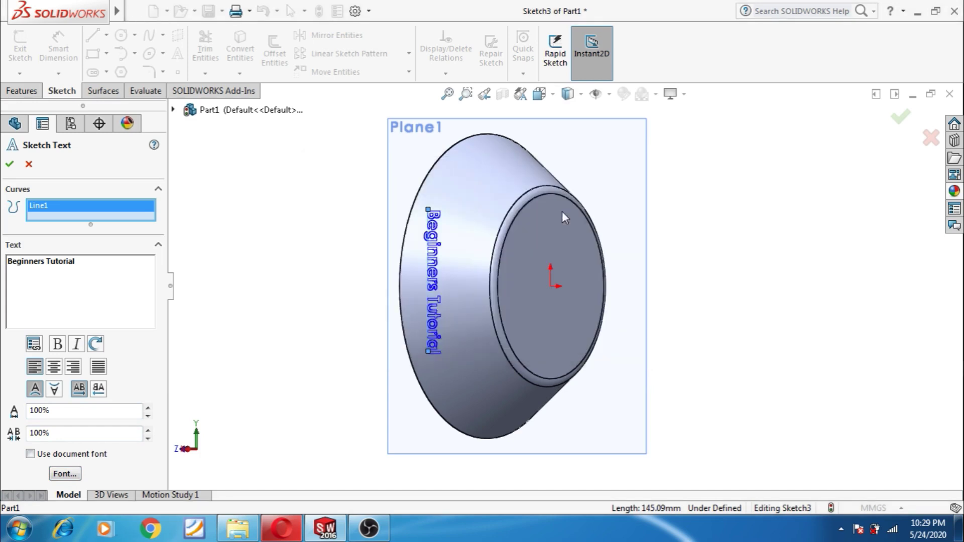
Step: Exit the text sketch and scribe Sketch3's 'Beginners Tutorial' text onto the bowl's conical outer face with Wrap
click(9, 164)
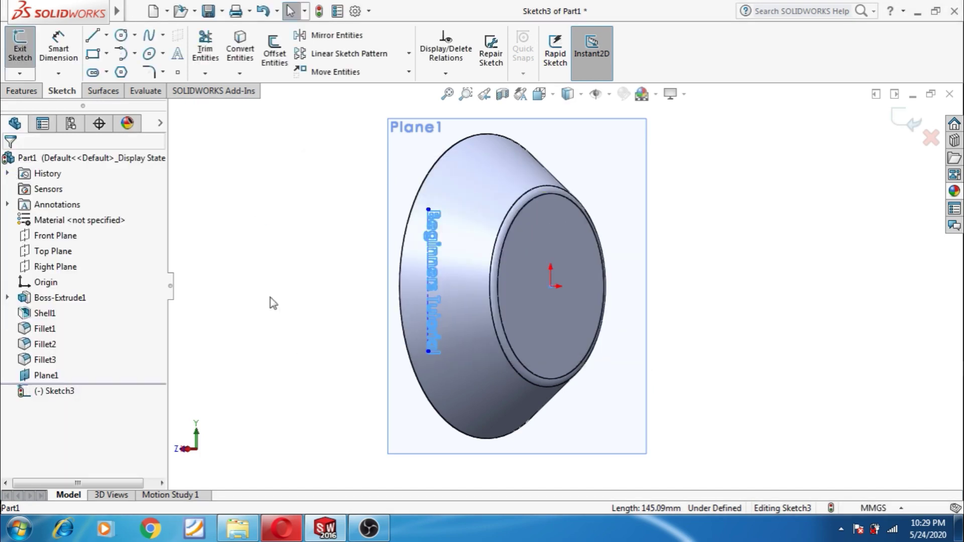
click(906, 120)
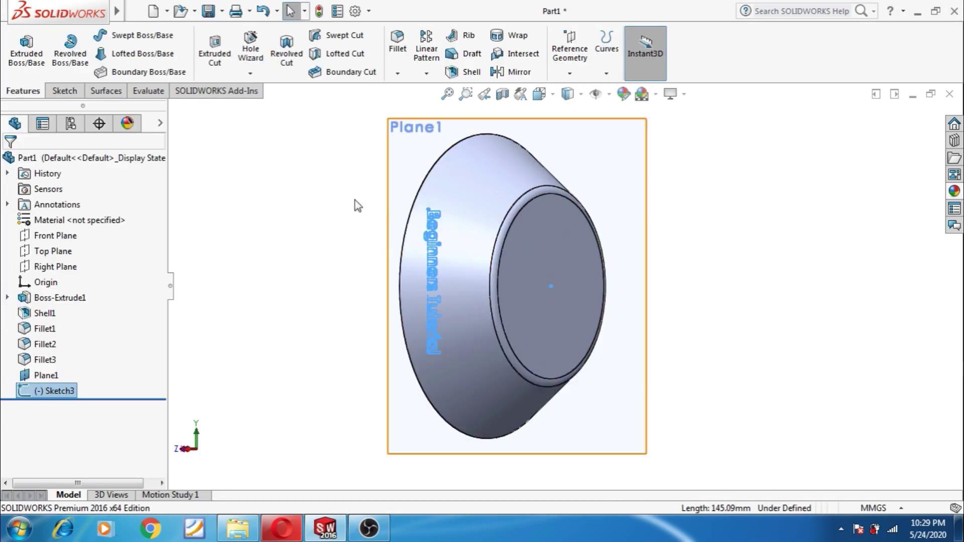
click(507, 41)
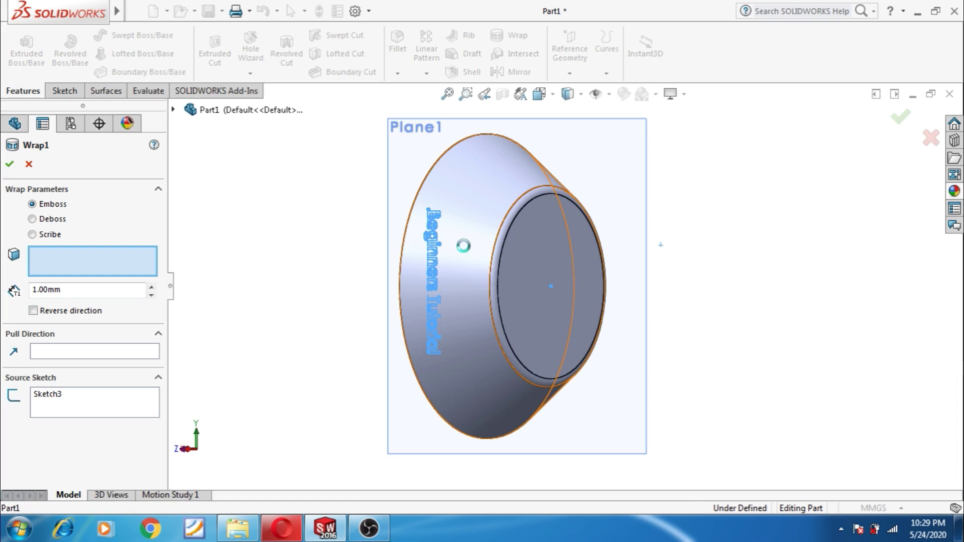
click(462, 246)
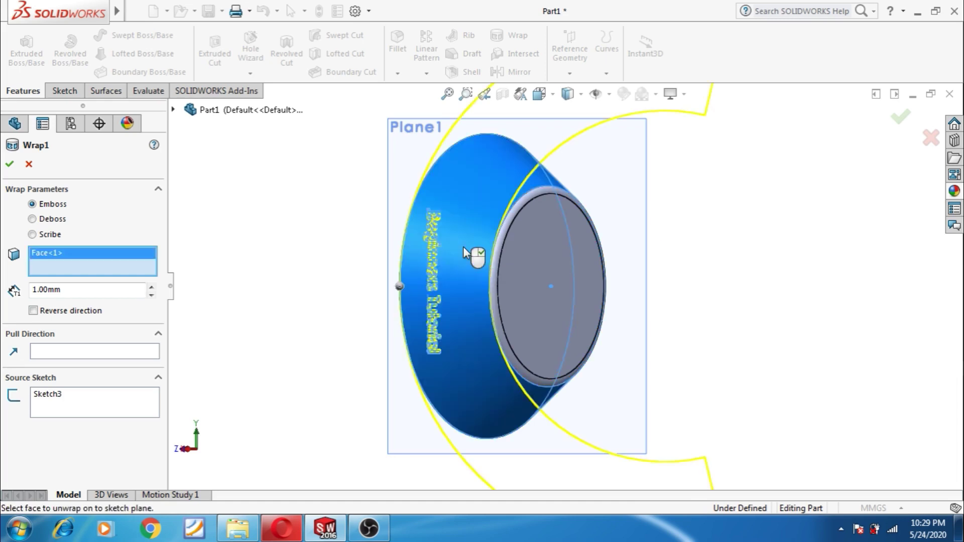
mouse_move(299, 309)
middle_down()
mouse_move(294, 260)
mouse_move(331, 212)
mouse_move(321, 214)
middle_up()
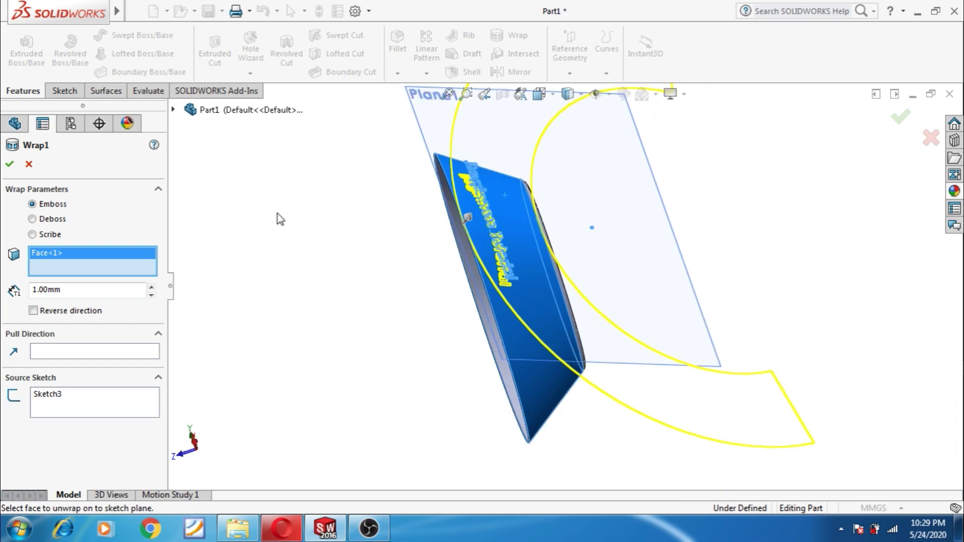
click(32, 234)
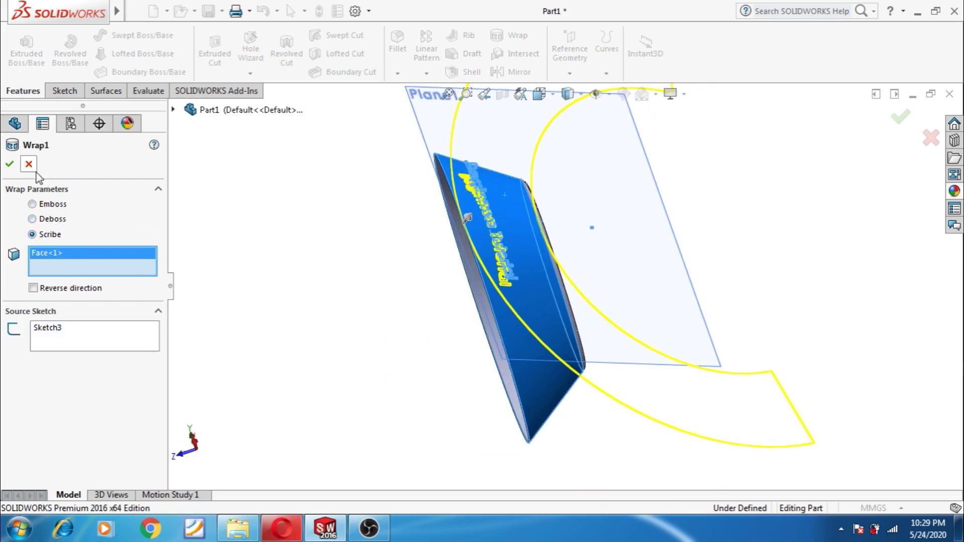
click(15, 167)
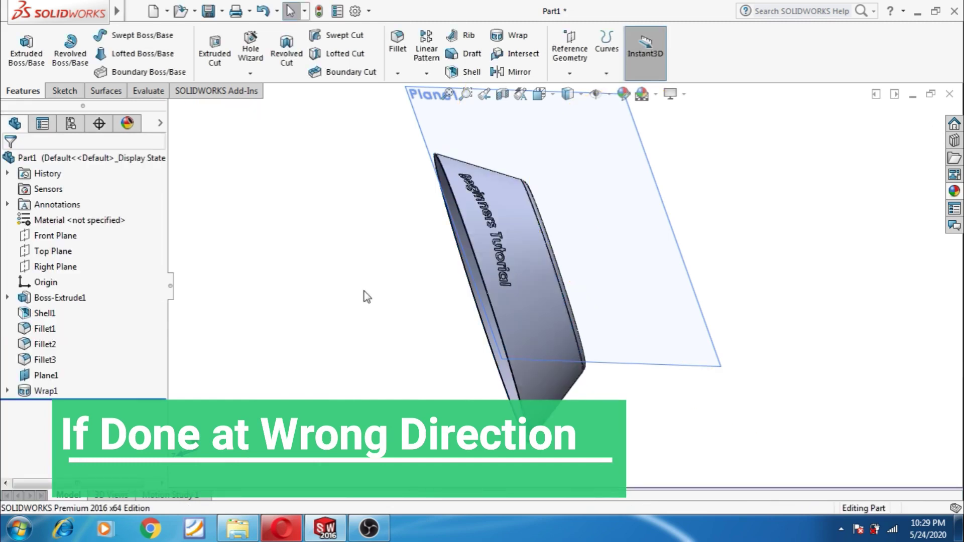
Step: Open Sketch3 under Wrap1 for editing and view it normal to the sketch plane
mouse_move(434, 309)
middle_down()
mouse_move(465, 155)
mouse_move(377, 189)
mouse_move(363, 213)
mouse_move(419, 239)
middle_up()
click(8, 392)
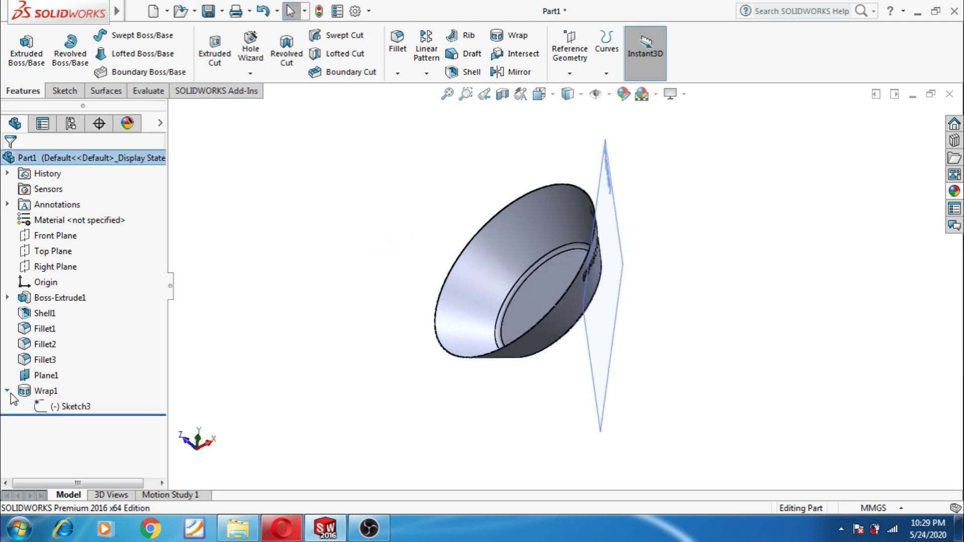
click(61, 406)
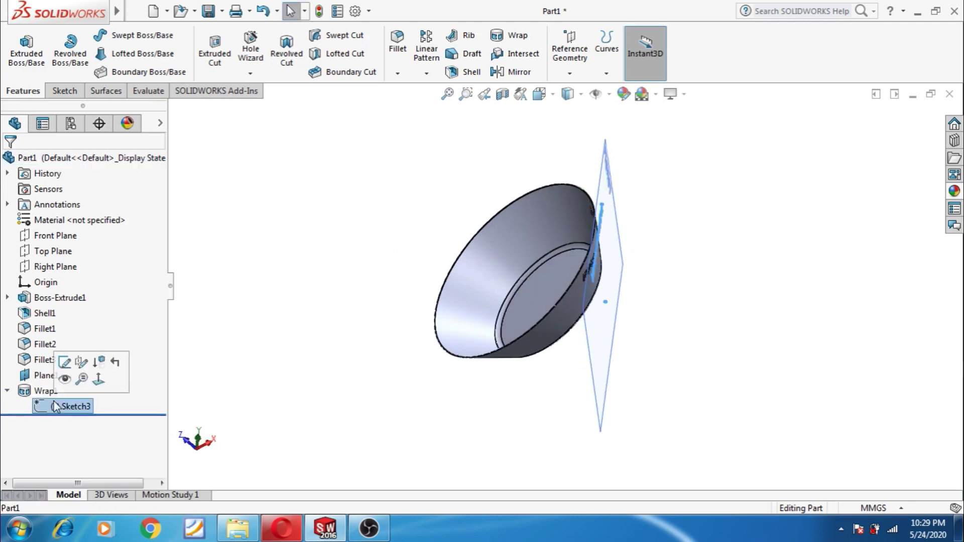
click(64, 362)
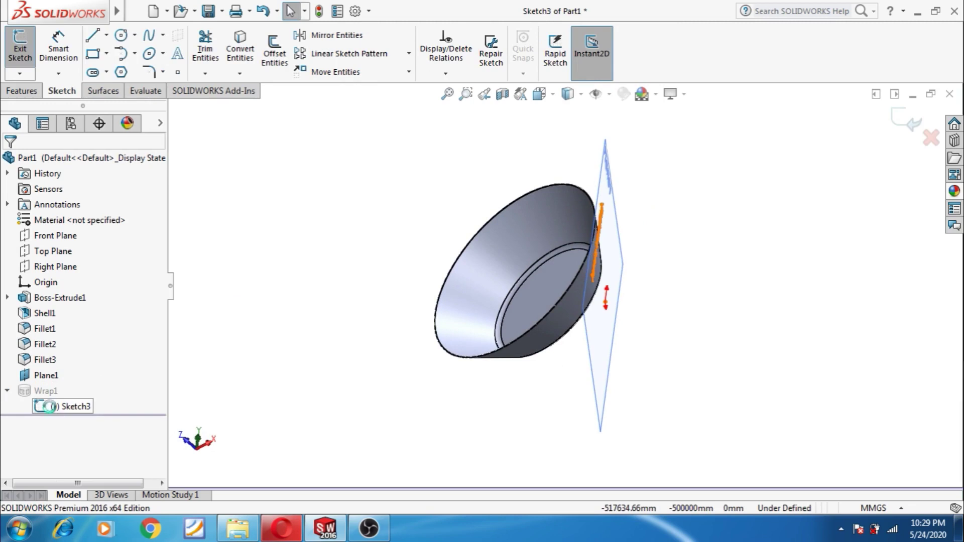
click(78, 393)
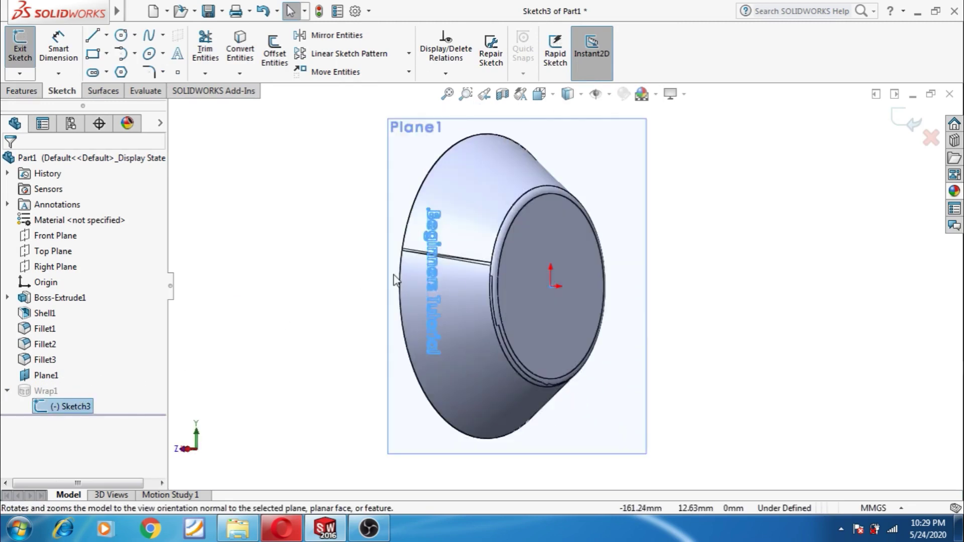
scroll(417, 314, down, 3)
scroll(417, 316, up, 2)
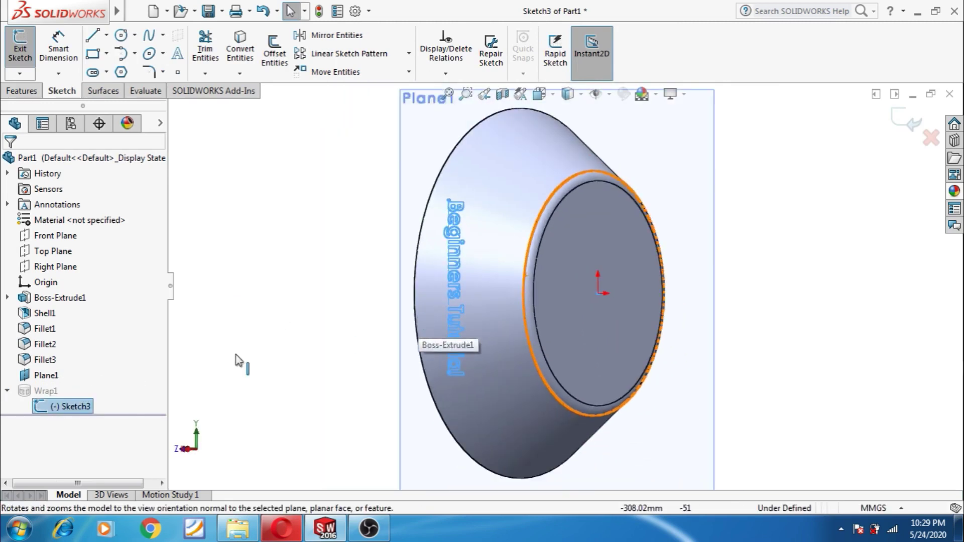
Step: Delete the 'Beginners Tutorial' sketch text and move the construction line further right
click(456, 273)
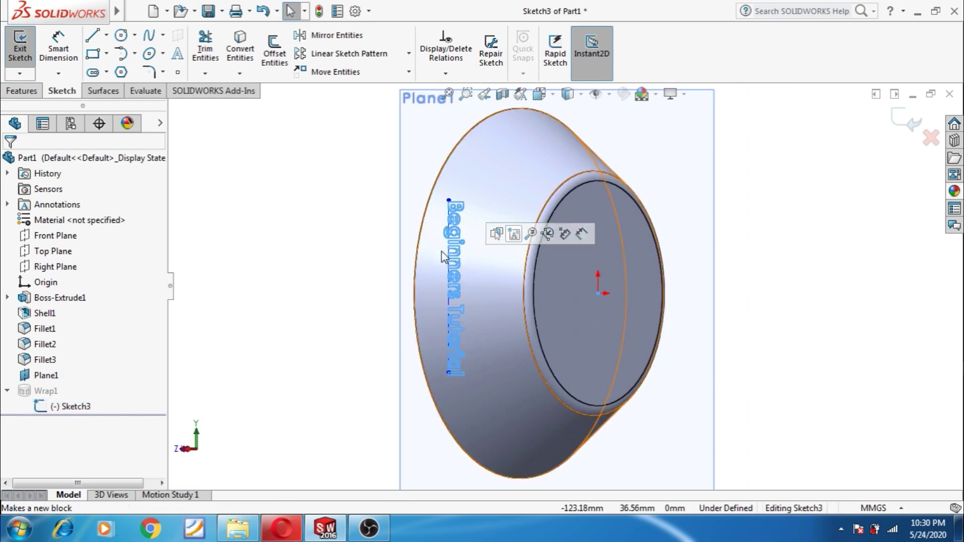
click(338, 271)
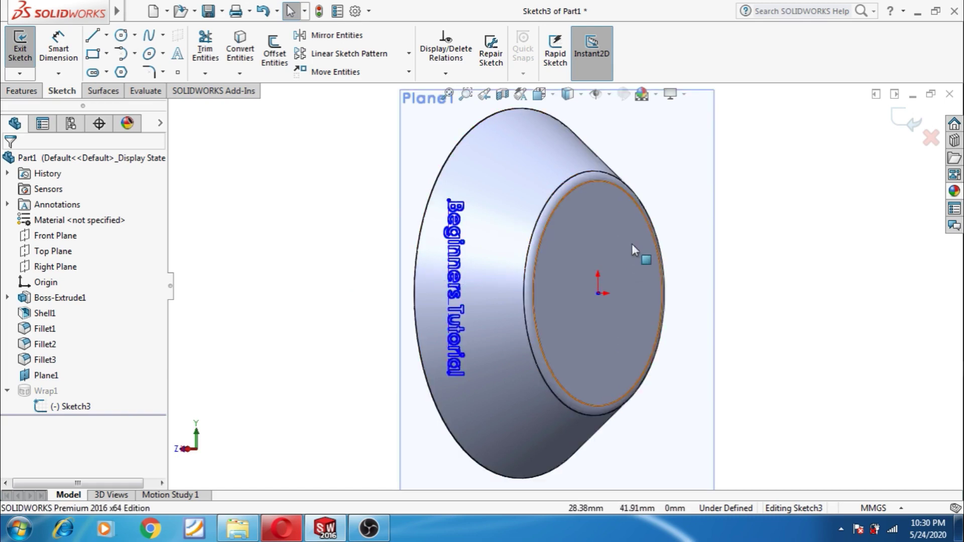
click(462, 267)
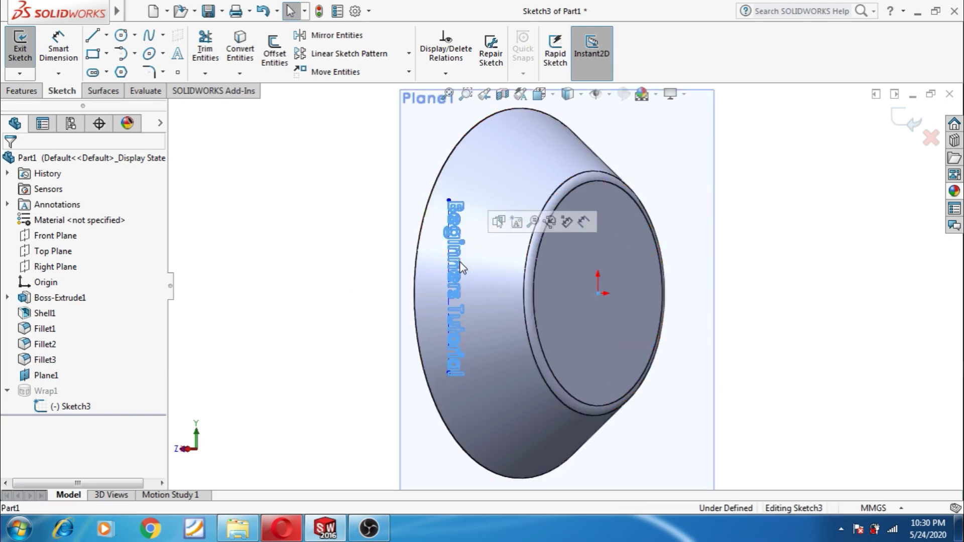
key(Delete)
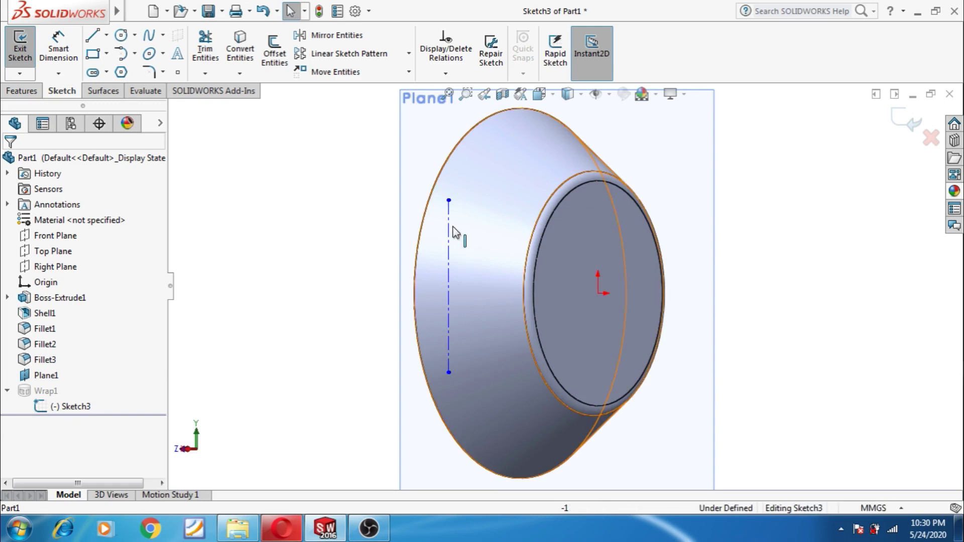
drag(449, 201, 499, 209)
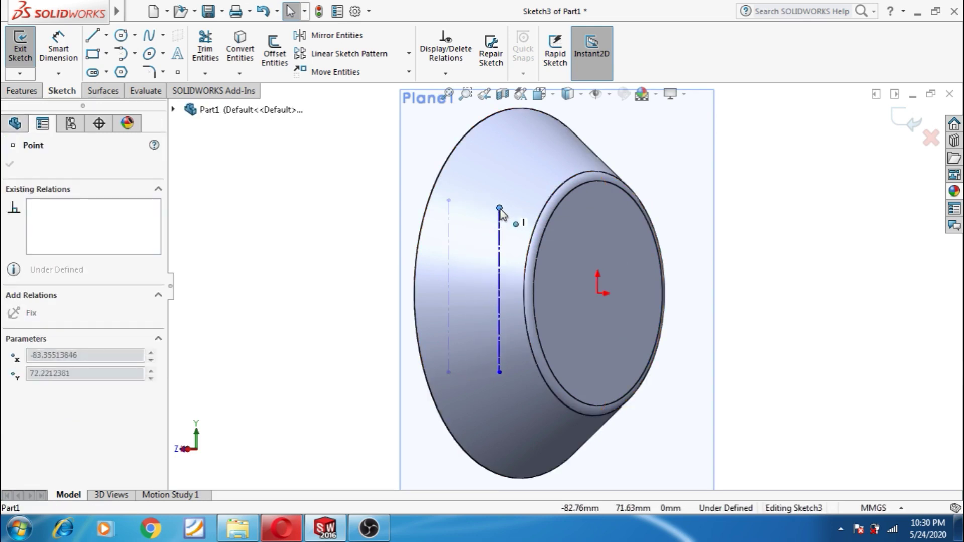
Step: Create new sketch text along the construction line as its curve path
click(294, 189)
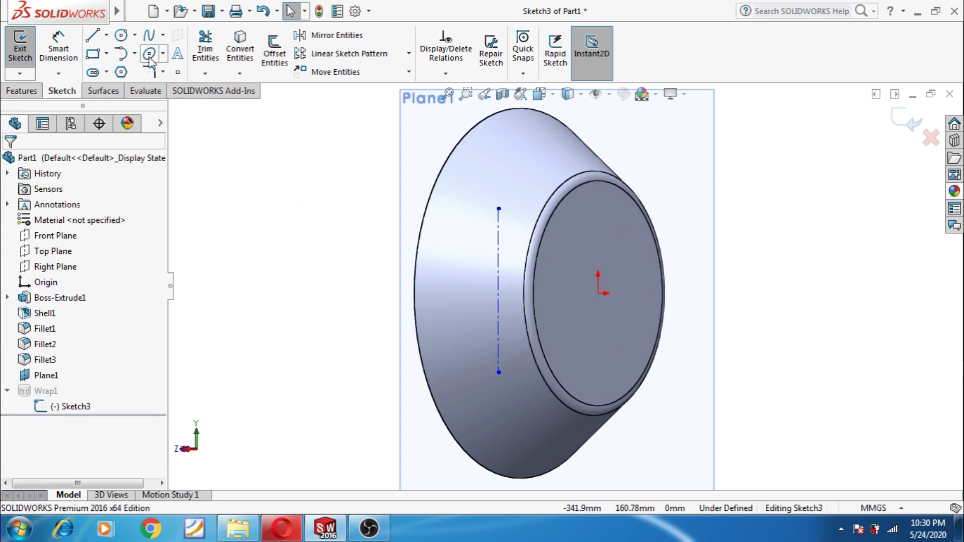
click(178, 56)
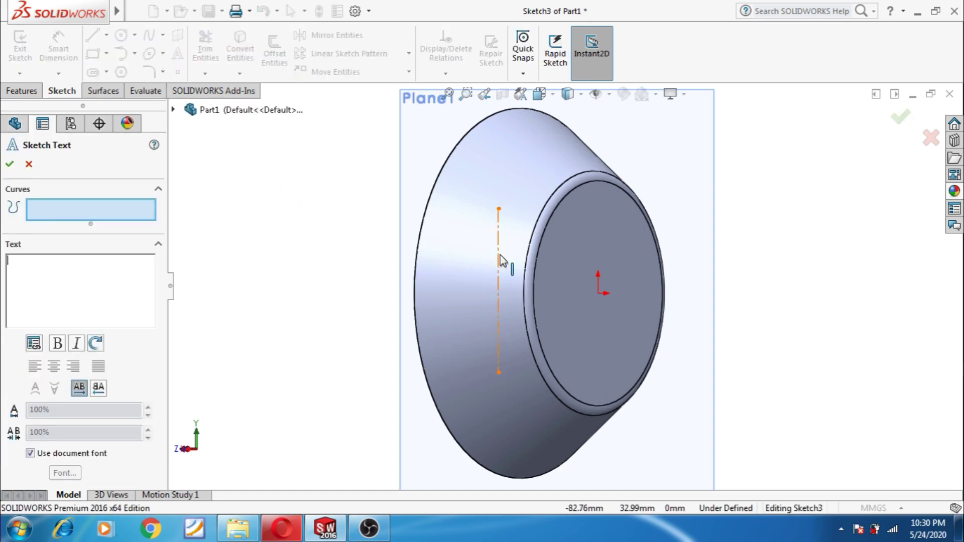
click(501, 260)
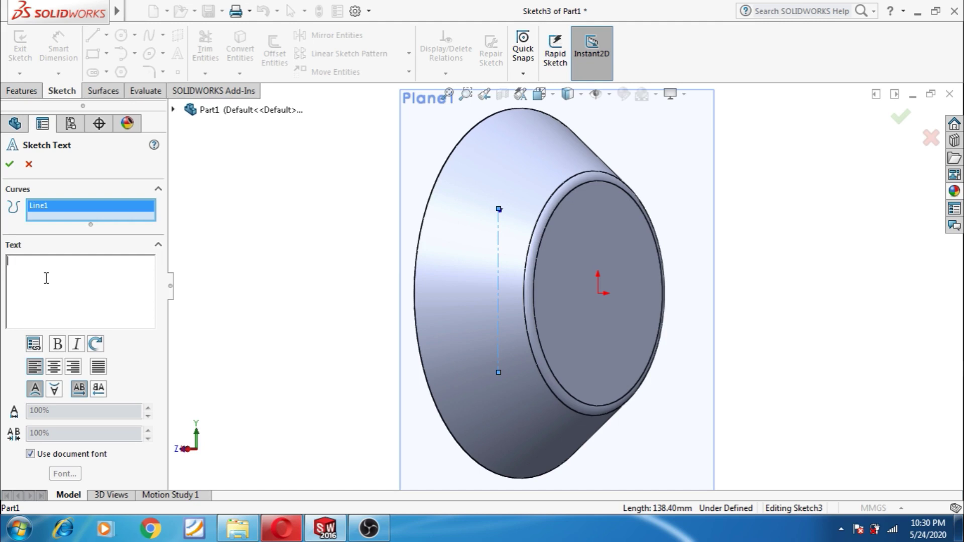
text(Beginners Tutorial)
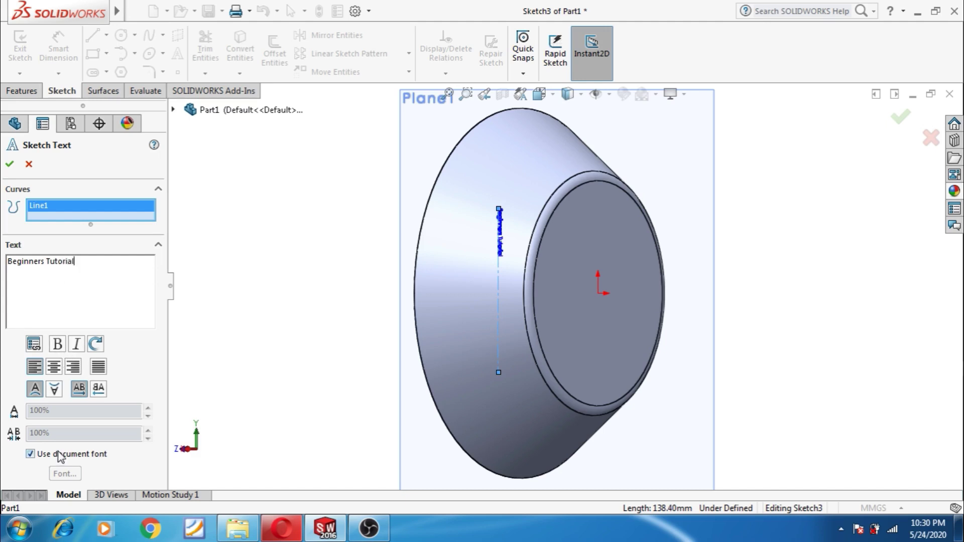
Step: Flip the sketch text vertically and turn off Use document font
click(55, 389)
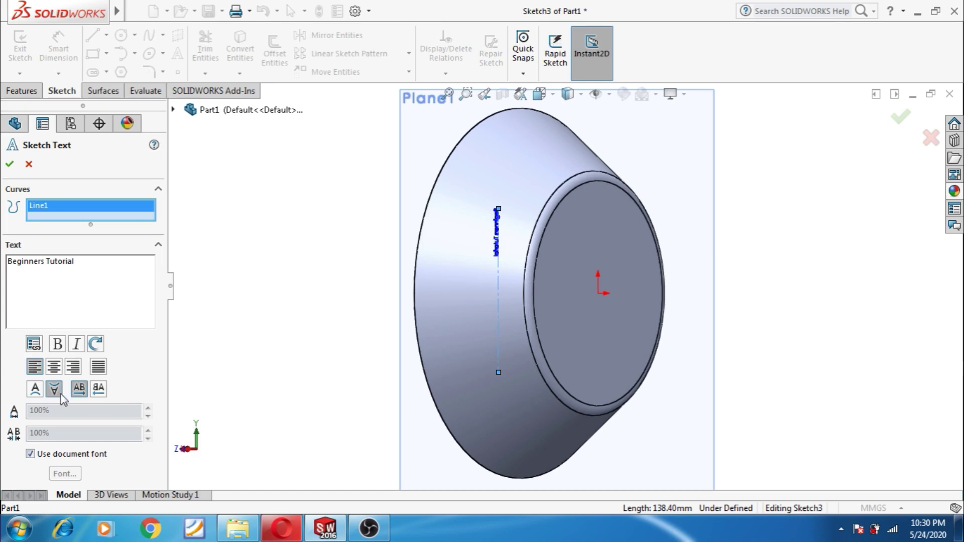
click(98, 390)
click(76, 393)
click(32, 454)
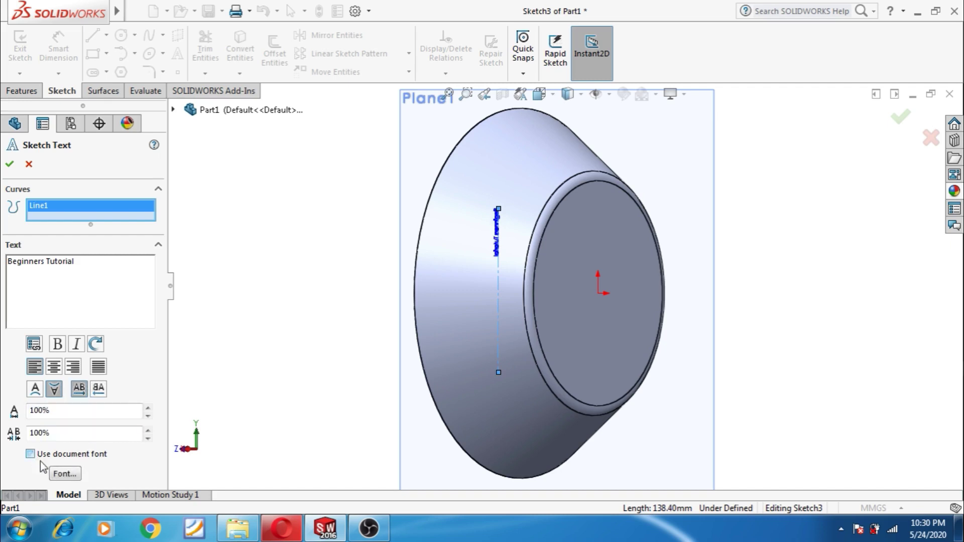
click(65, 472)
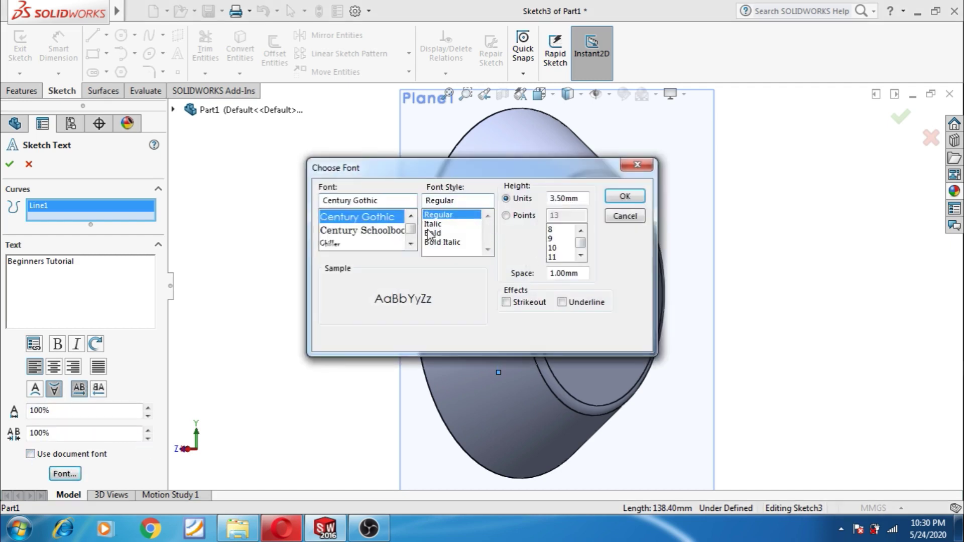
Step: Set the text font to bold at 48 points
click(434, 234)
click(521, 219)
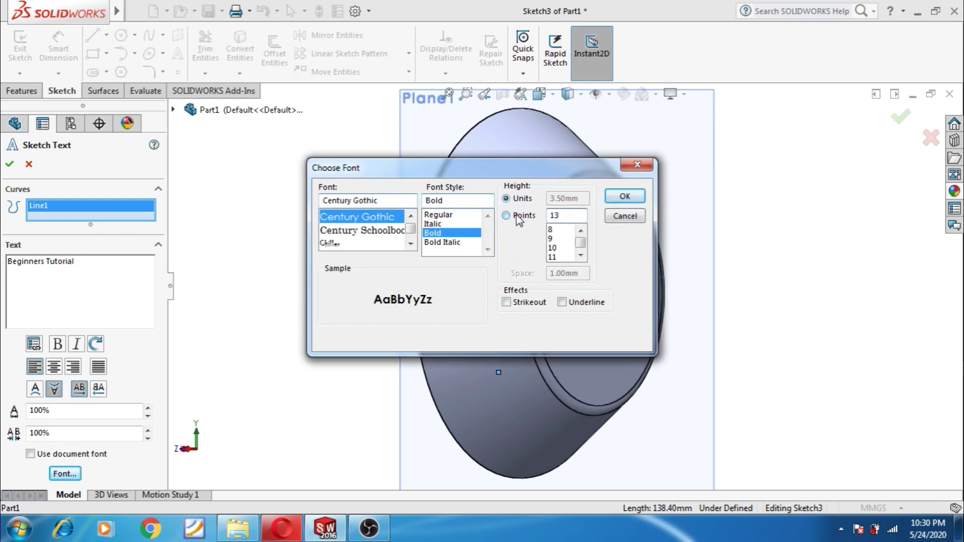
drag(583, 243, 583, 252)
click(558, 251)
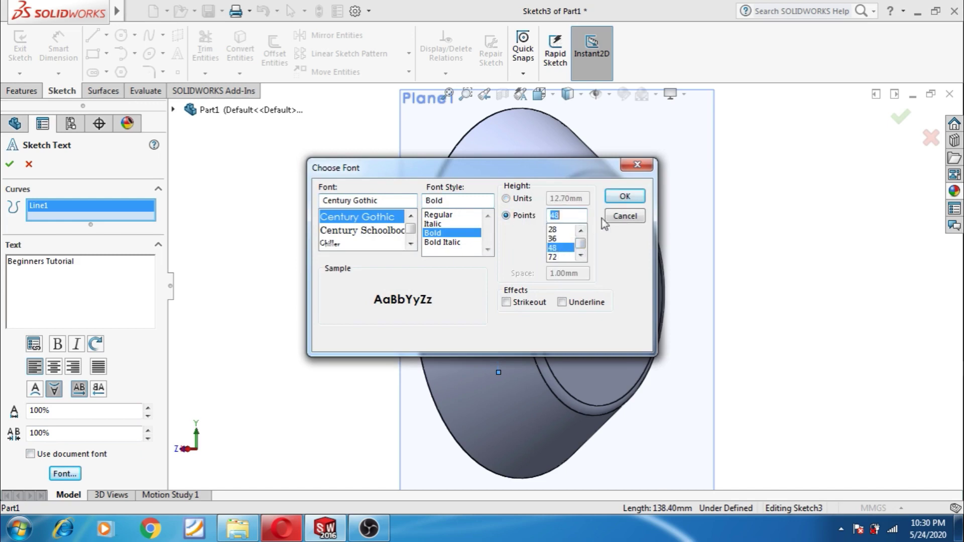
click(625, 195)
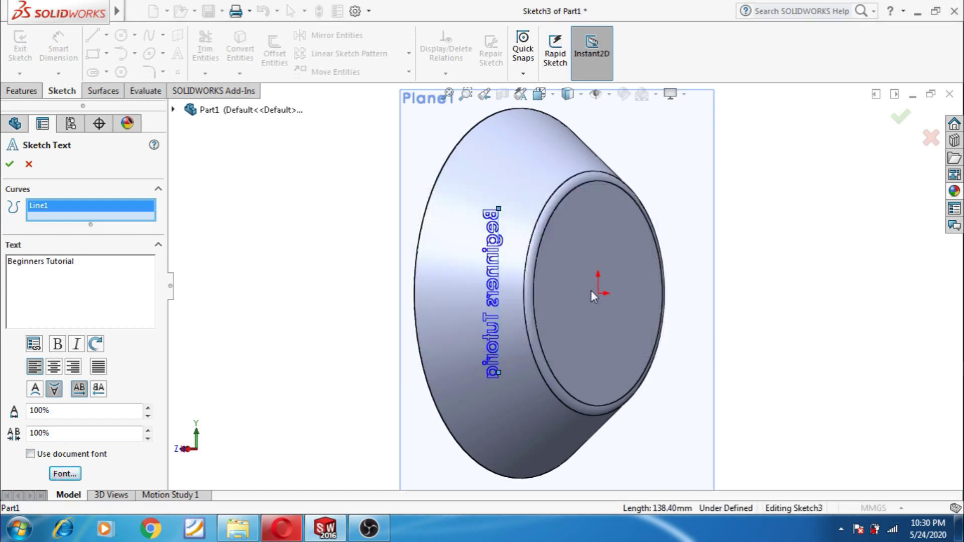
Step: Flip the text to run along the line and reduce its size to 45 points
click(36, 390)
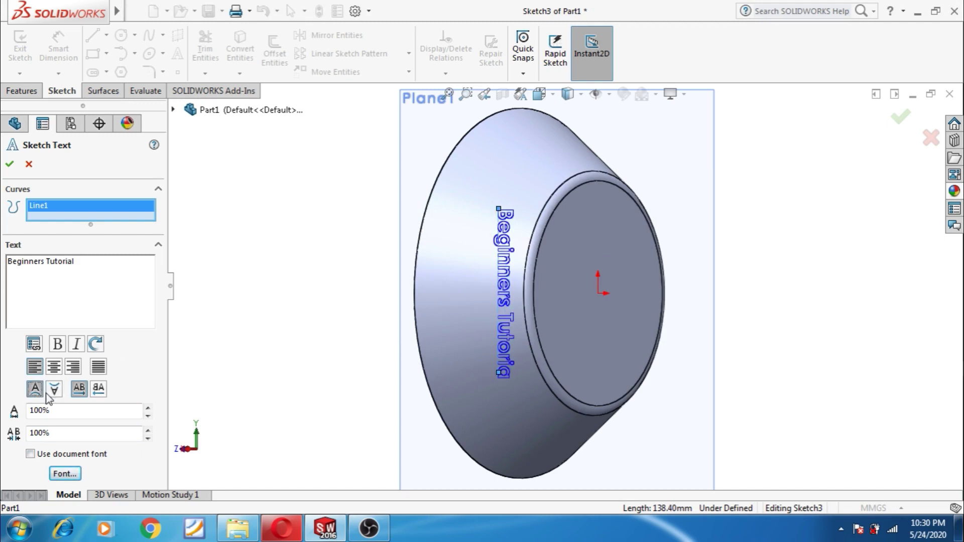
click(54, 390)
click(98, 390)
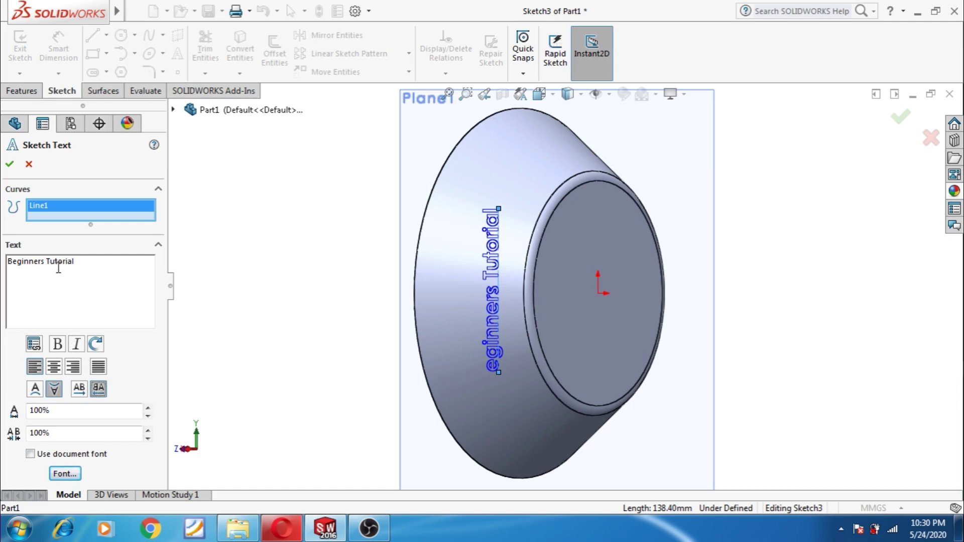
click(65, 473)
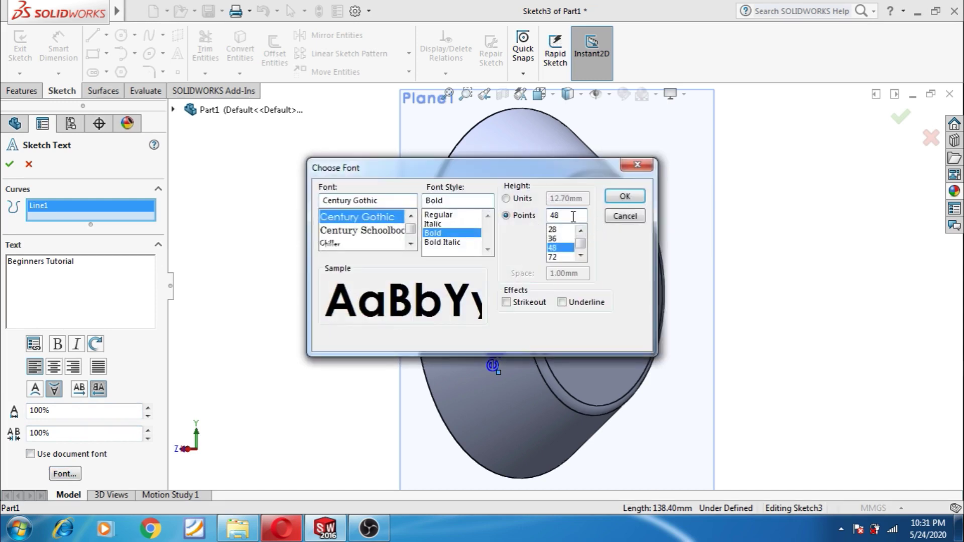
double_click(567, 213)
text(45)
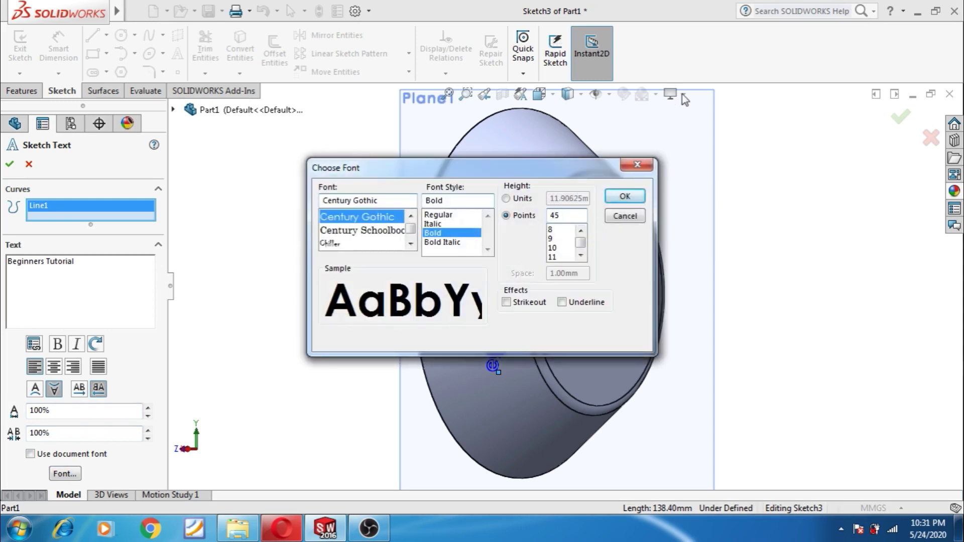
click(623, 202)
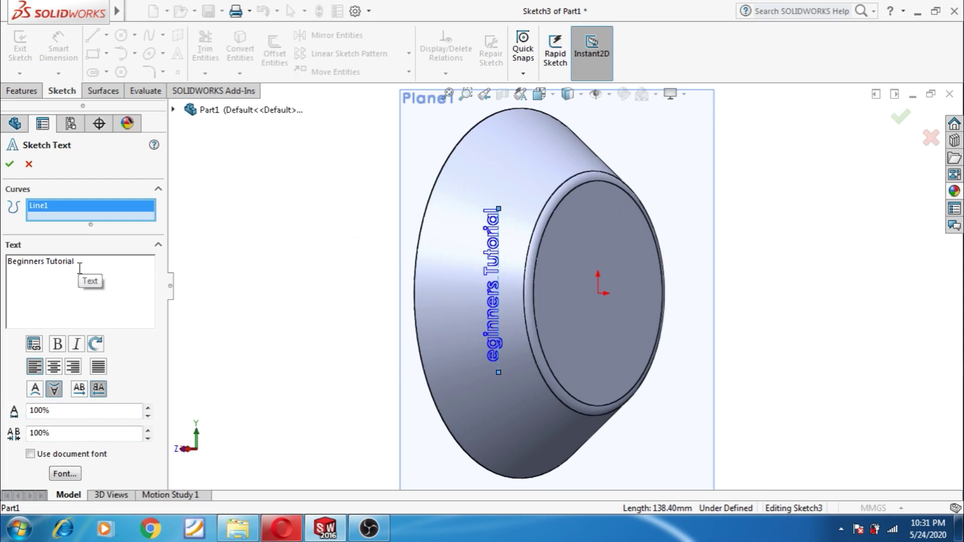
Step: Reattach the text to Line1, change it to 'Beginner Tutorial', and accept it
click(498, 372)
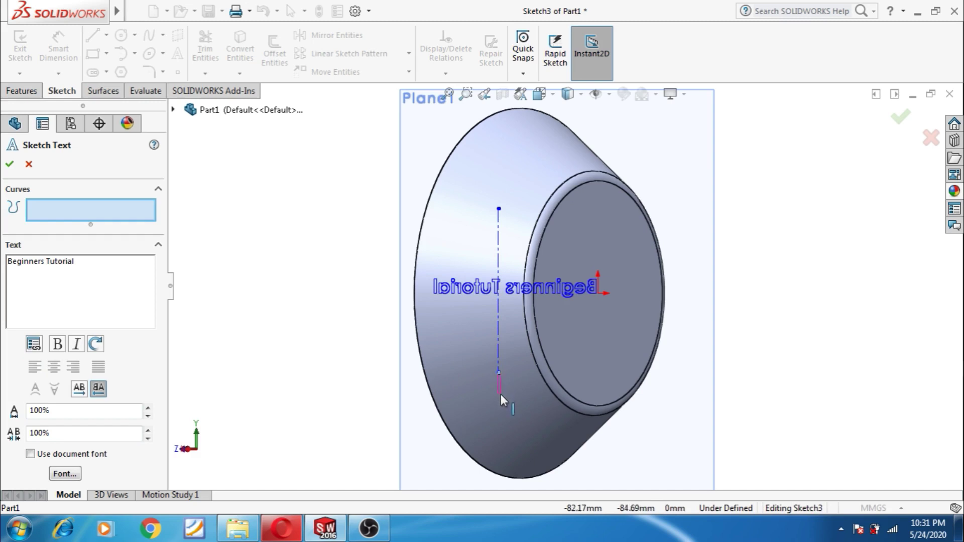
click(499, 378)
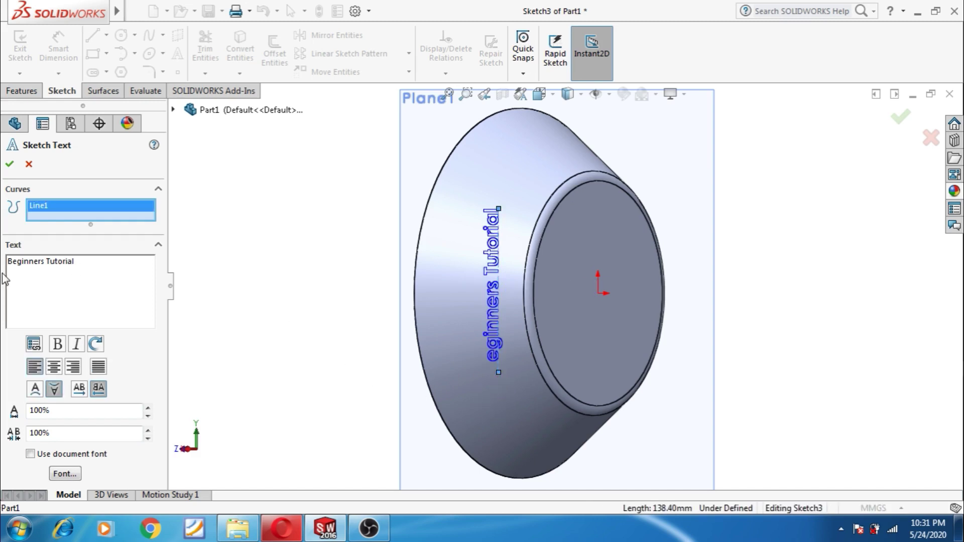
click(46, 263)
key(BackSpace)
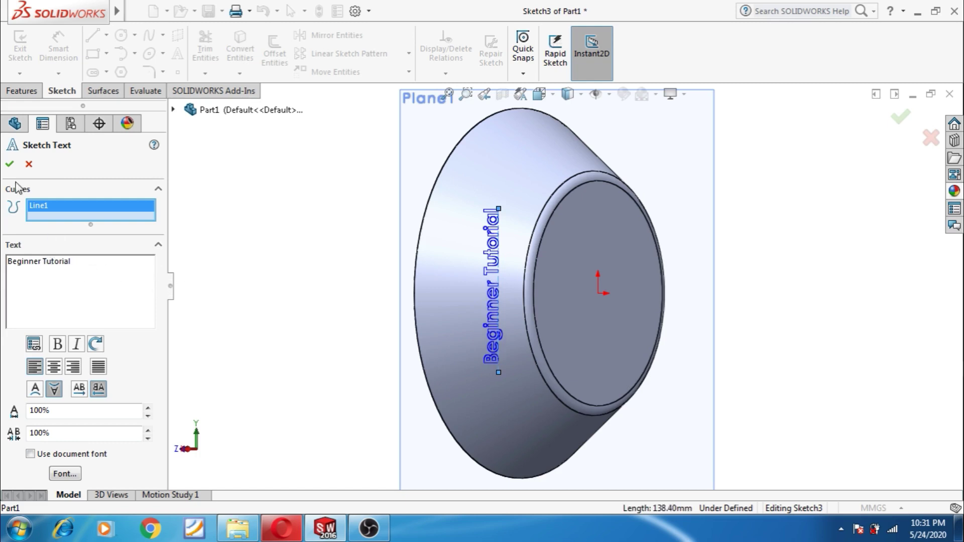
click(9, 164)
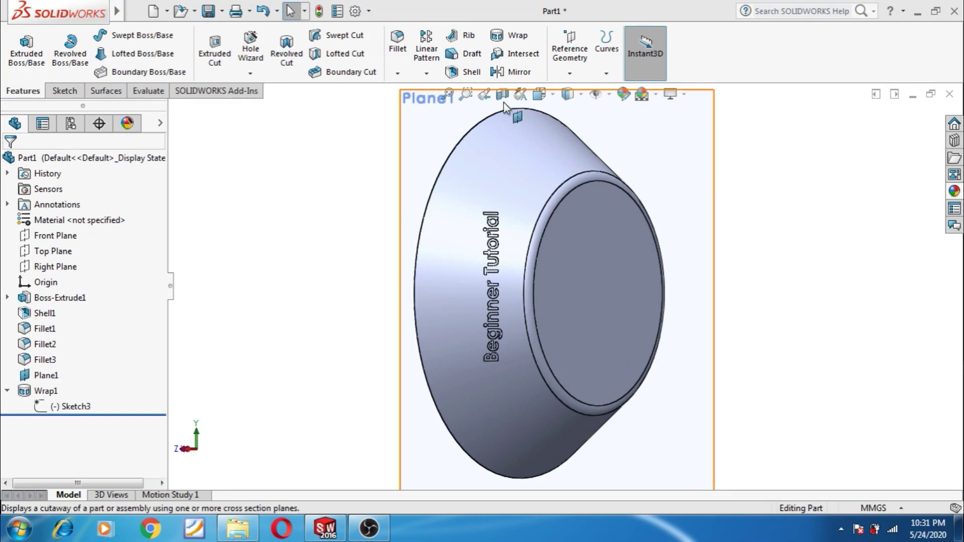
Step: Cancel the extra Wrap feature and hide Plane1
click(512, 35)
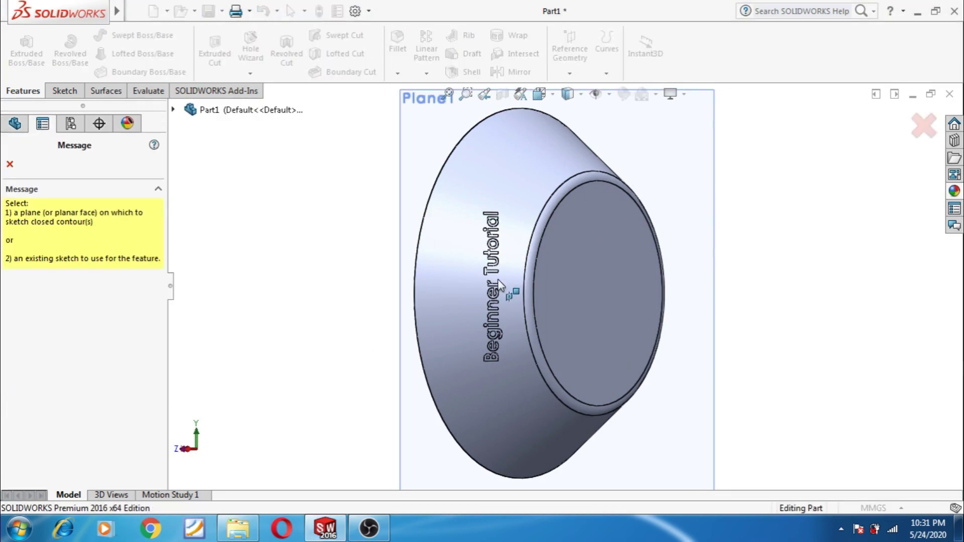
click(173, 110)
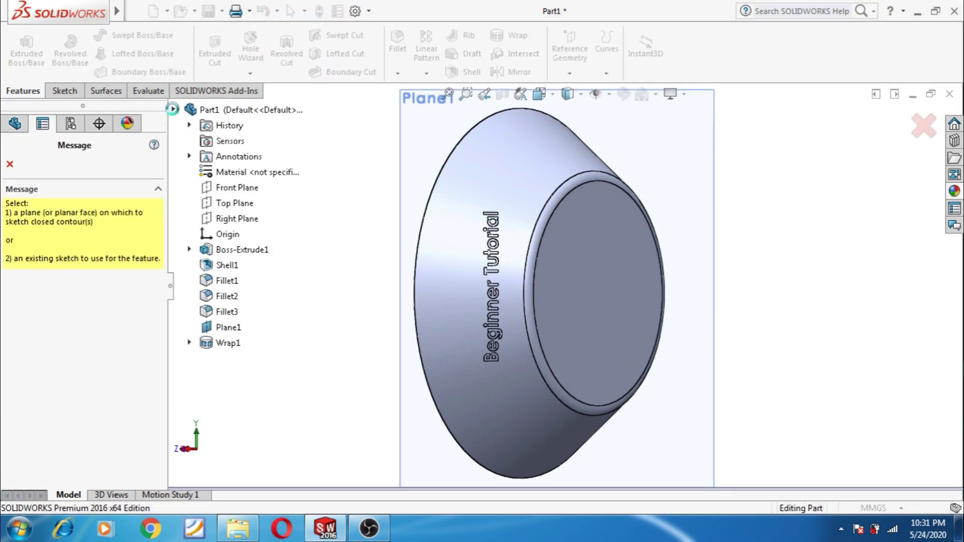
click(191, 343)
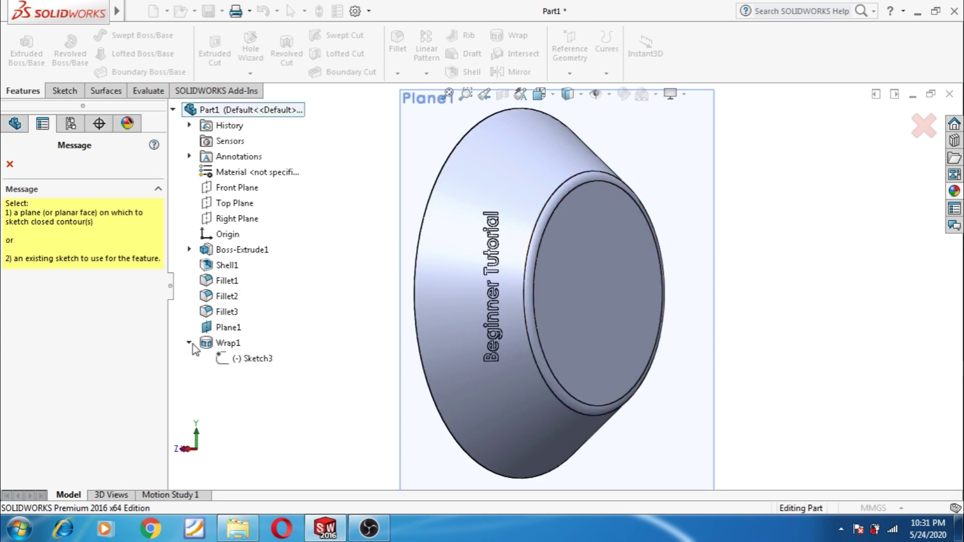
click(919, 130)
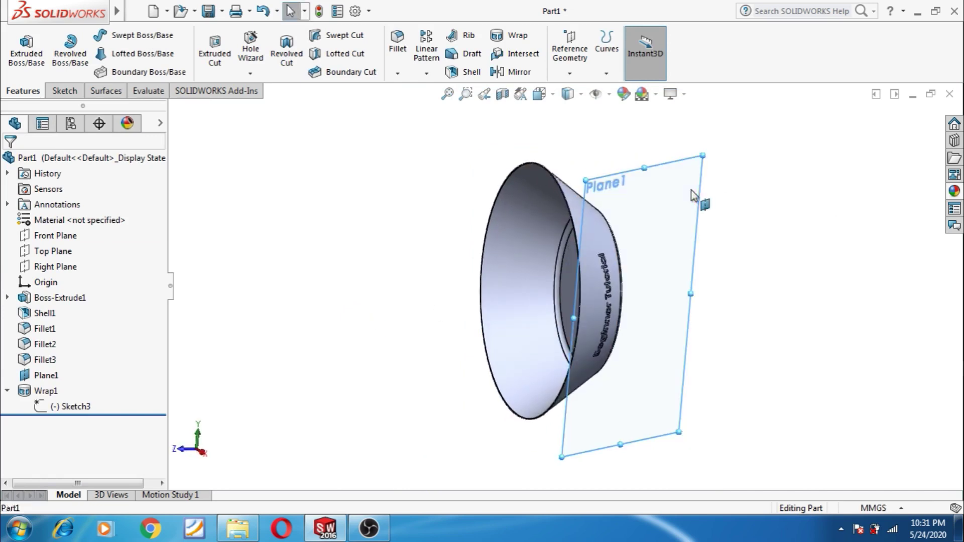
click(692, 195)
click(742, 145)
Step: Orbit to view the lettering and save the part as Part1.SLDPRT on the Desktop
middle_drag(383, 320, 463, 156)
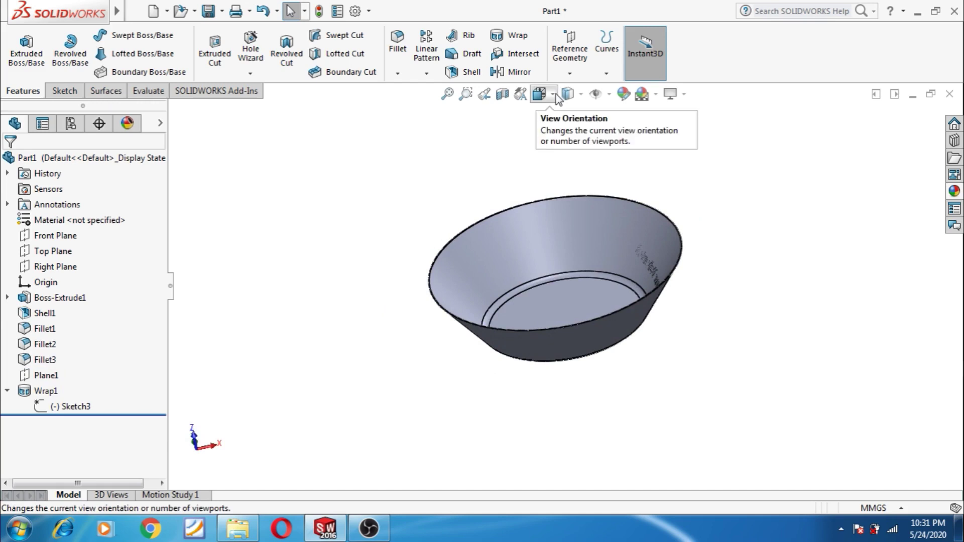
click(555, 94)
click(619, 133)
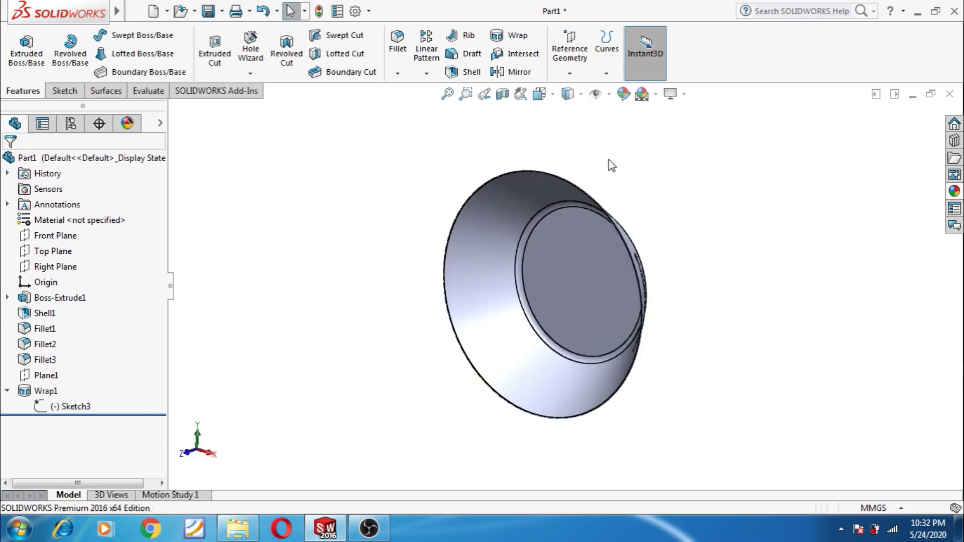
mouse_move(322, 348)
middle_down()
mouse_move(420, 119)
mouse_move(400, 263)
mouse_move(319, 181)
middle_up()
mouse_move(364, 267)
middle_down()
mouse_move(376, 271)
mouse_move(362, 278)
mouse_move(369, 277)
middle_up()
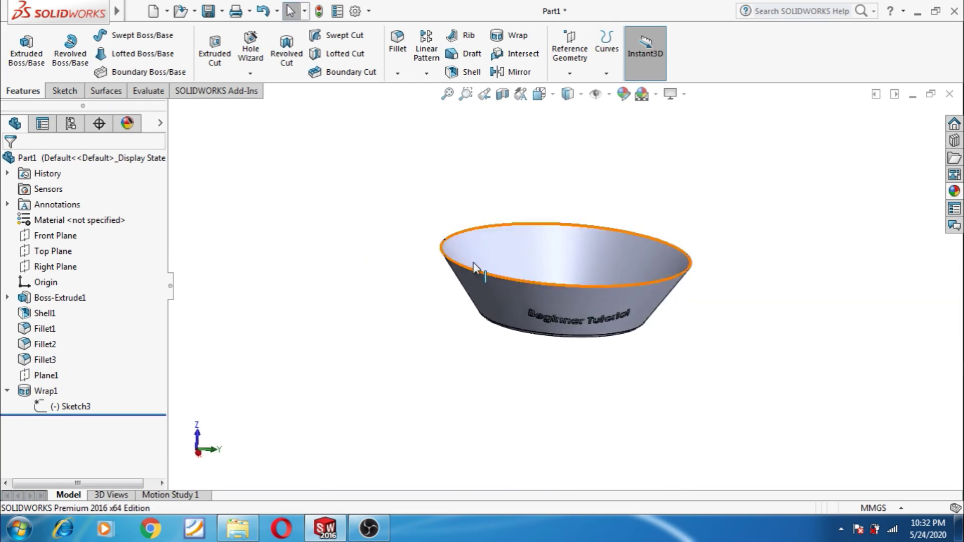
mouse_move(477, 273)
middle_down()
mouse_move(602, 251)
mouse_move(727, 386)
mouse_move(705, 354)
mouse_move(712, 352)
middle_up()
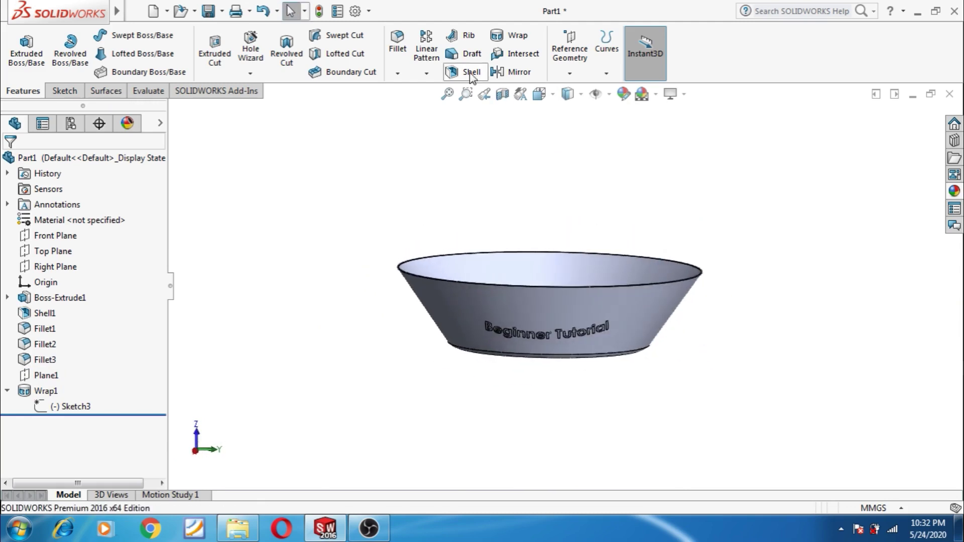
key(ctrl+s)
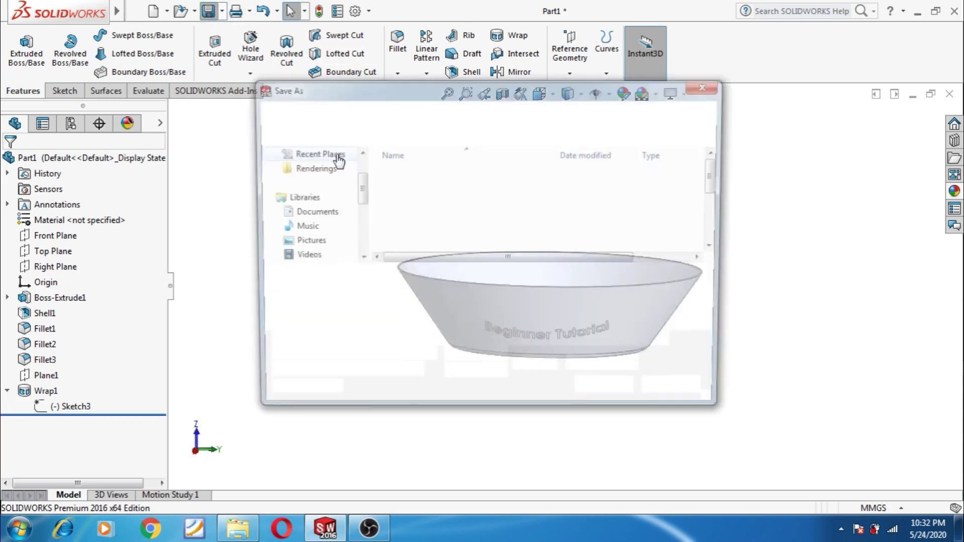
drag(360, 194, 360, 179)
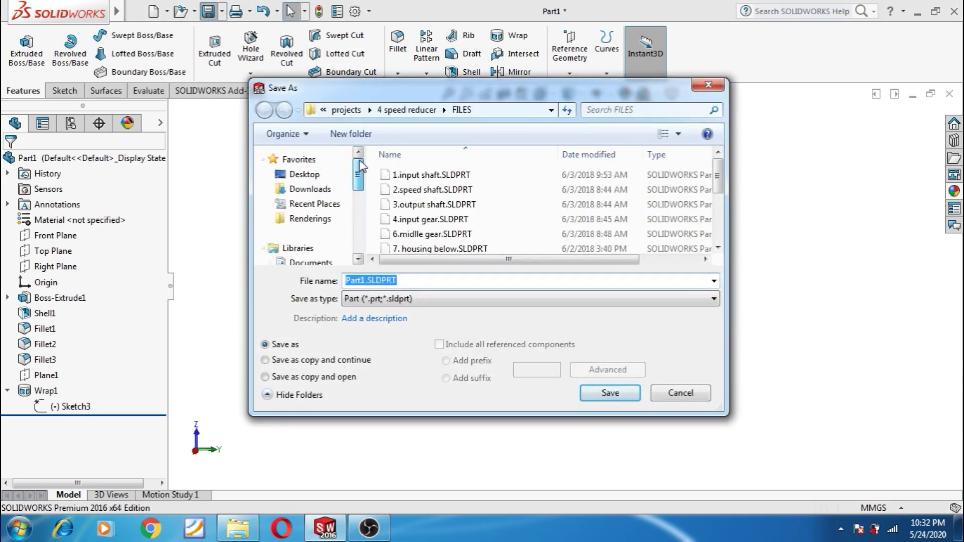
click(322, 175)
click(609, 393)
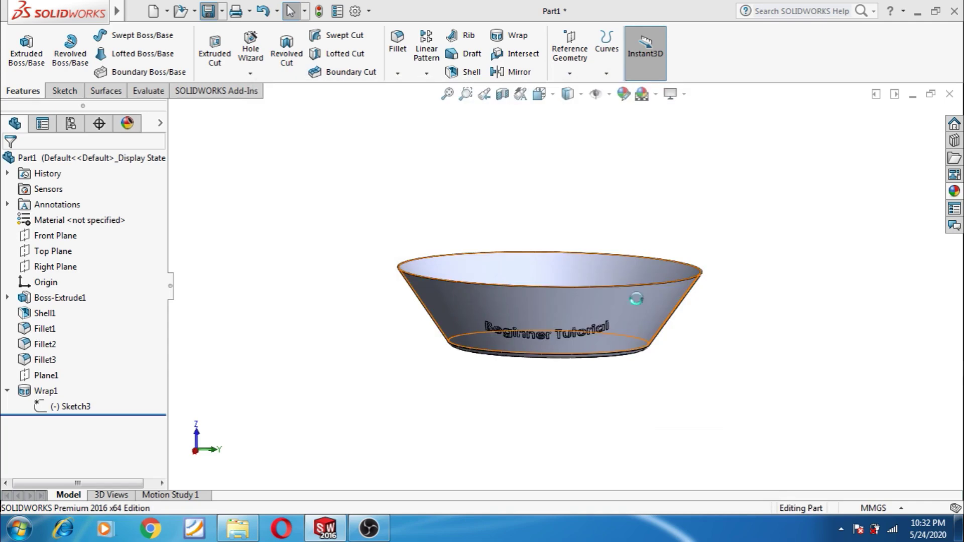